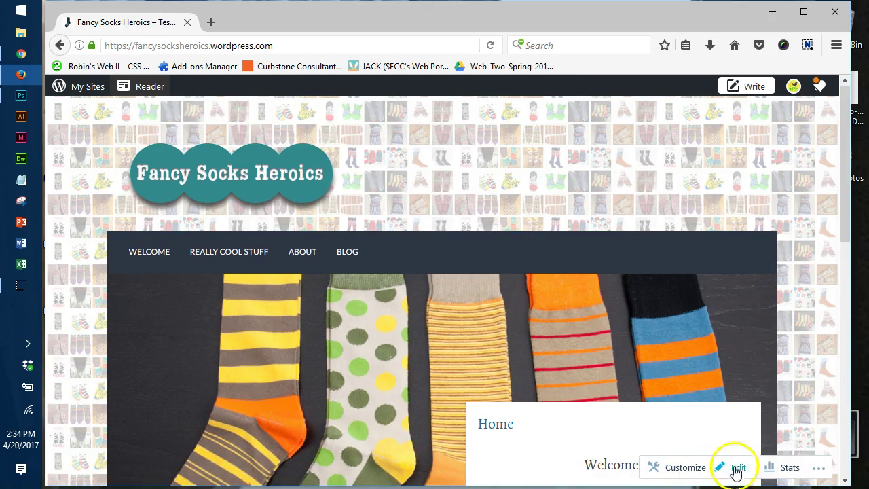
- Open the site customizer's menu settings and create a new menu named New Demo Menu
{"action": "left_click", "coordinate": [682, 471]}
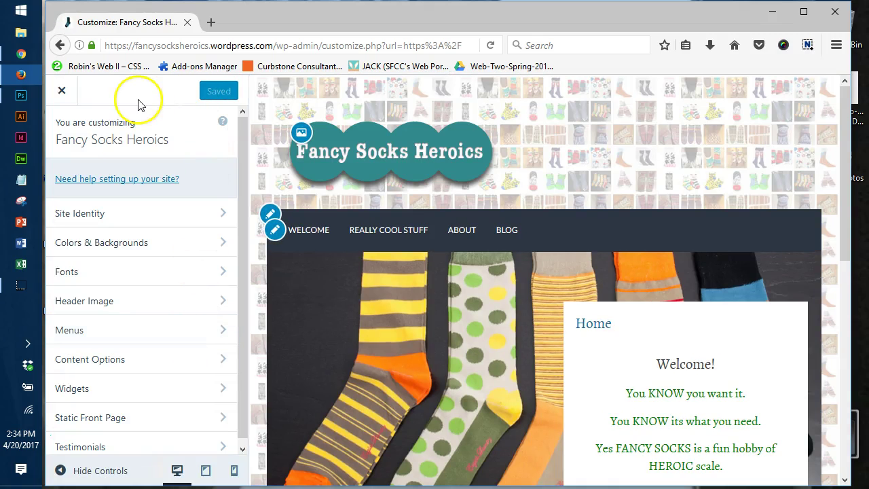
{"action": "left_click", "coordinate": [144, 328]}
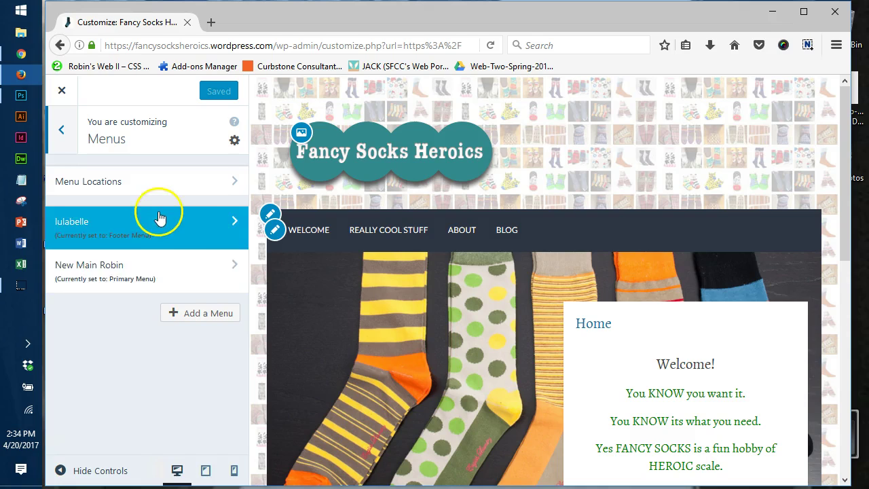
{"action": "left_click", "coordinate": [210, 316]}
{"action": "left_click", "coordinate": [184, 353]}
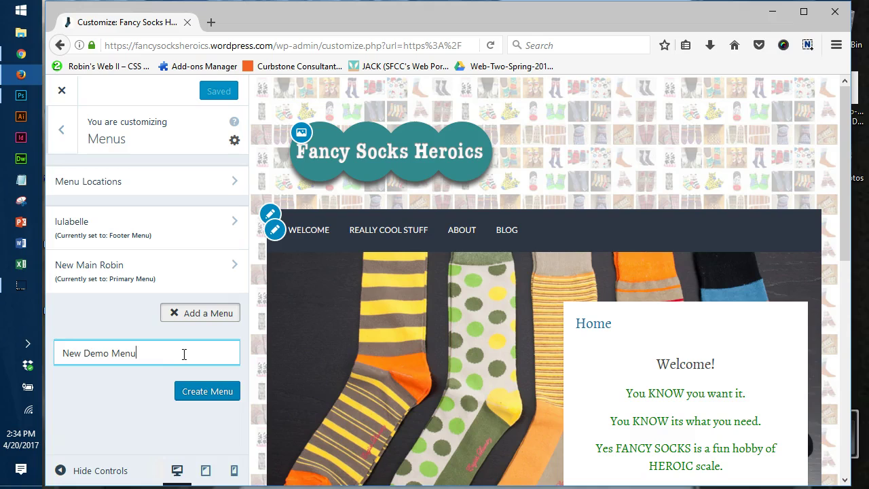
{"action": "left_click", "coordinate": [202, 394]}
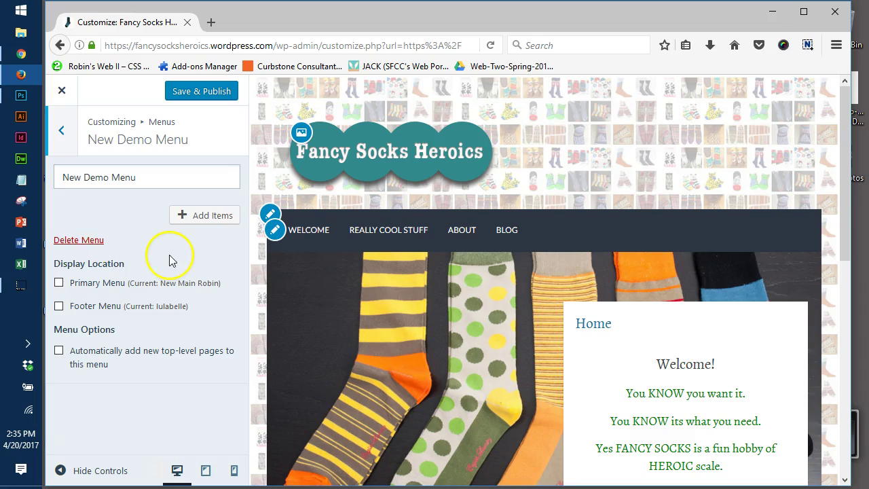
- Look through the types of items that can be added to New Demo Menu, including Pages, Format and Categories
{"action": "left_click_drag", "start_coordinate": [139, 177], "coordinate": [76, 180]}
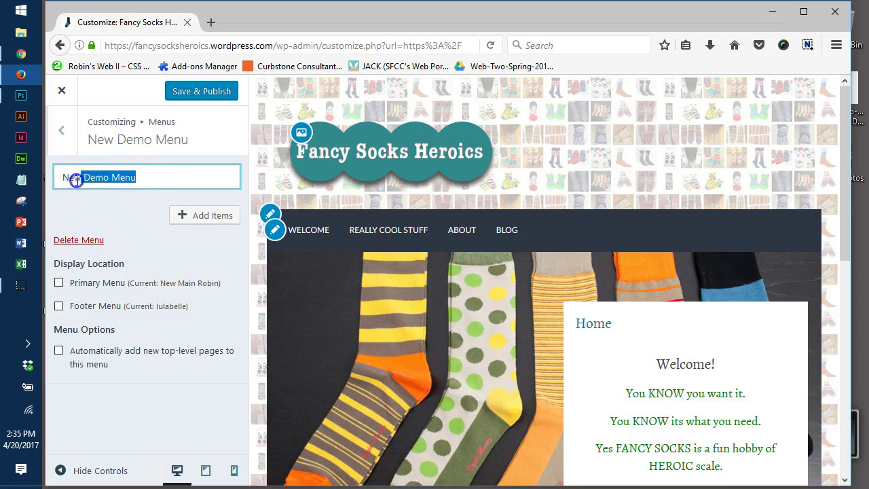
{"action": "left_click", "coordinate": [183, 257]}
{"action": "left_click", "coordinate": [214, 214]}
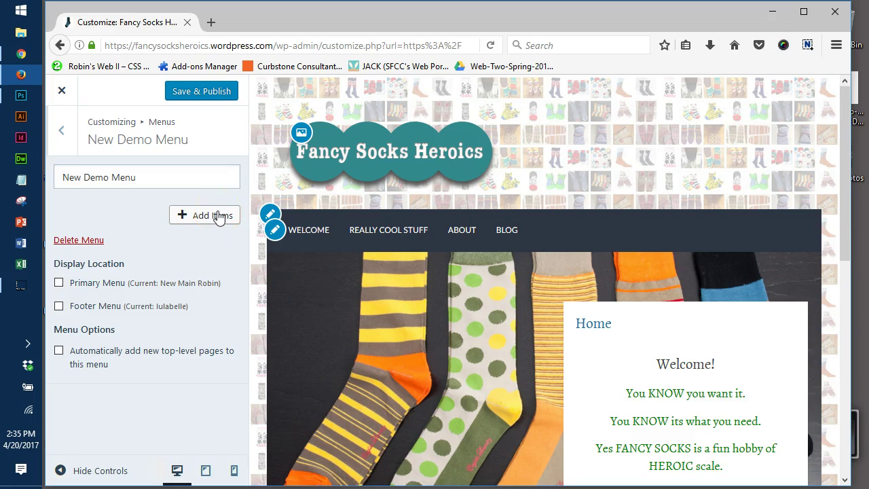
{"action": "left_click", "coordinate": [204, 215]}
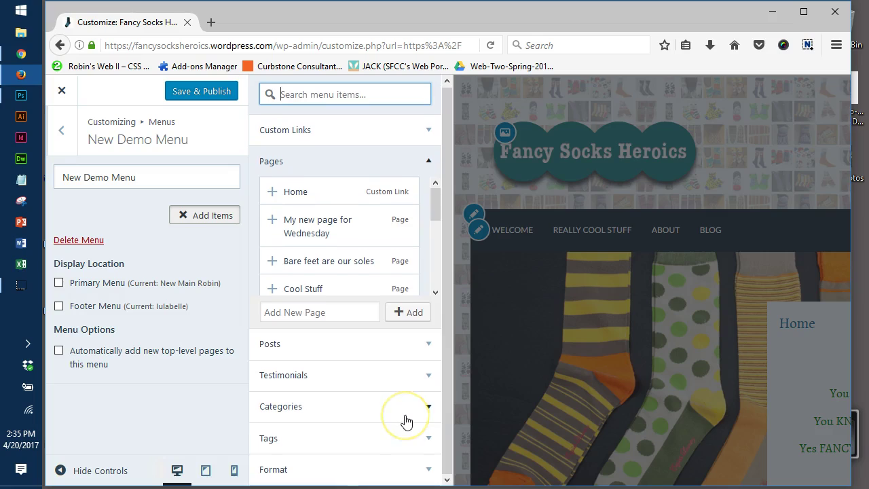
{"action": "left_click", "coordinate": [426, 162]}
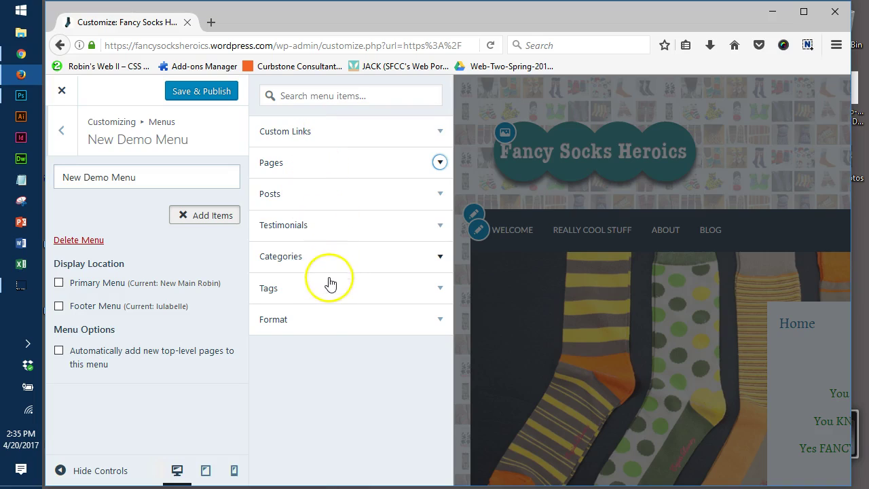
{"action": "left_click", "coordinate": [326, 322]}
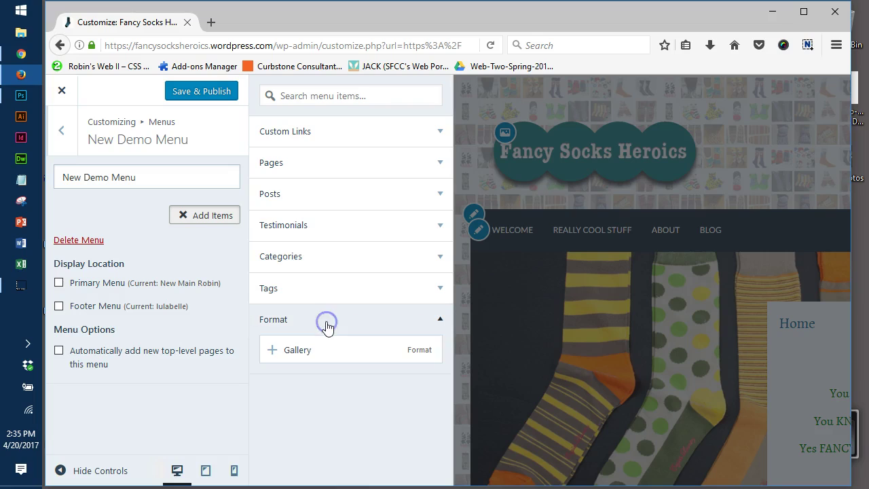
{"action": "left_click", "coordinate": [326, 323]}
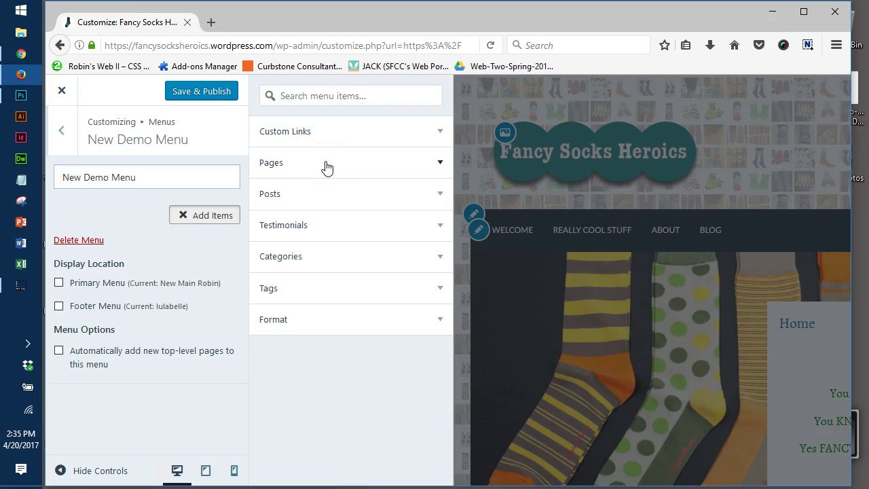
{"action": "left_click", "coordinate": [330, 261]}
- Add the Home custom link and the Cool Stuff, Blog and About pages to New Demo Menu
{"action": "left_click", "coordinate": [345, 163]}
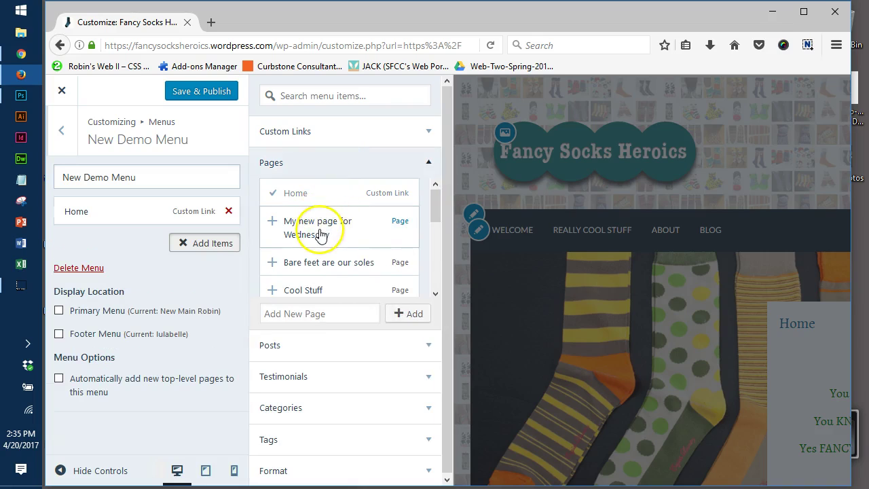
{"action": "scroll", "coordinate": [318, 234], "scroll_direction": "down", "scroll_amount": 2}
{"action": "left_click", "coordinate": [311, 212]}
{"action": "scroll", "coordinate": [312, 217], "scroll_direction": "down", "scroll_amount": 3}
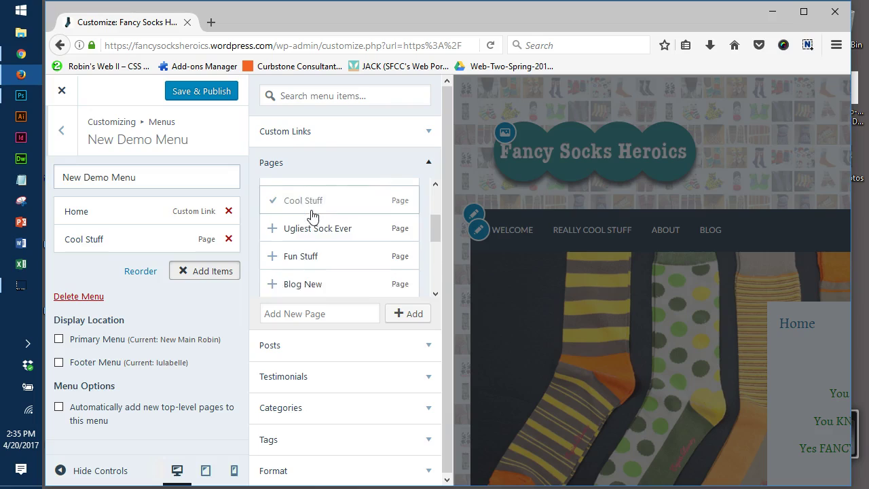
{"action": "left_click", "coordinate": [301, 277]}
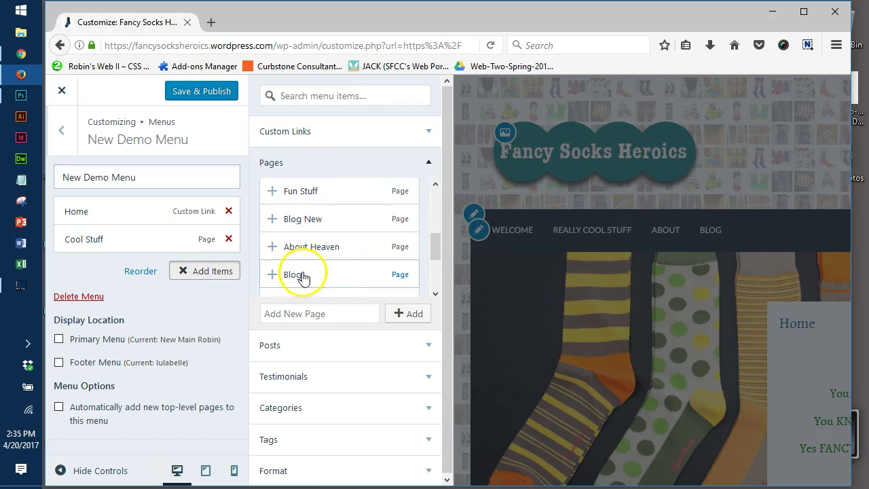
{"action": "scroll", "coordinate": [336, 255], "scroll_direction": "down", "scroll_amount": 3}
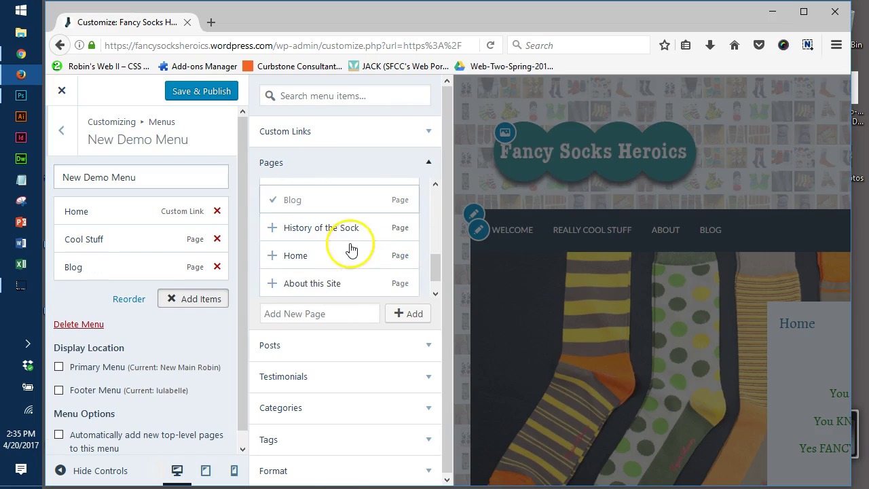
{"action": "scroll", "coordinate": [317, 272], "scroll_direction": "down", "scroll_amount": 2}
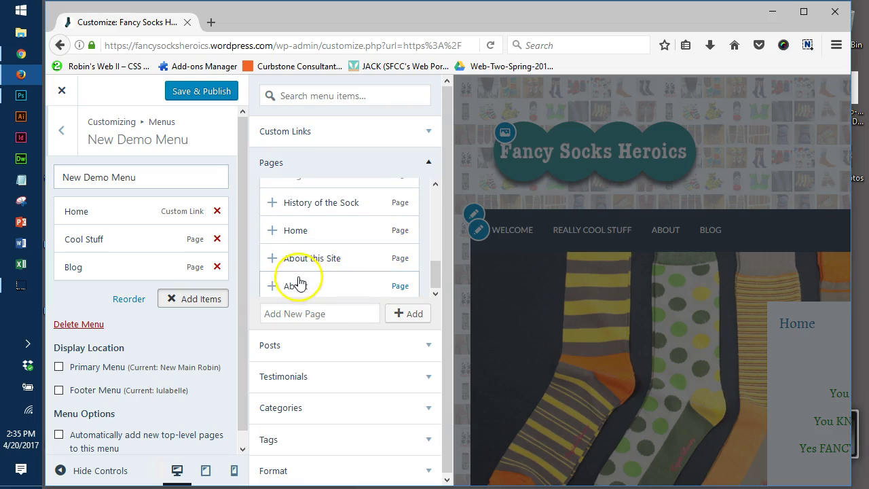
{"action": "left_click", "coordinate": [298, 286]}
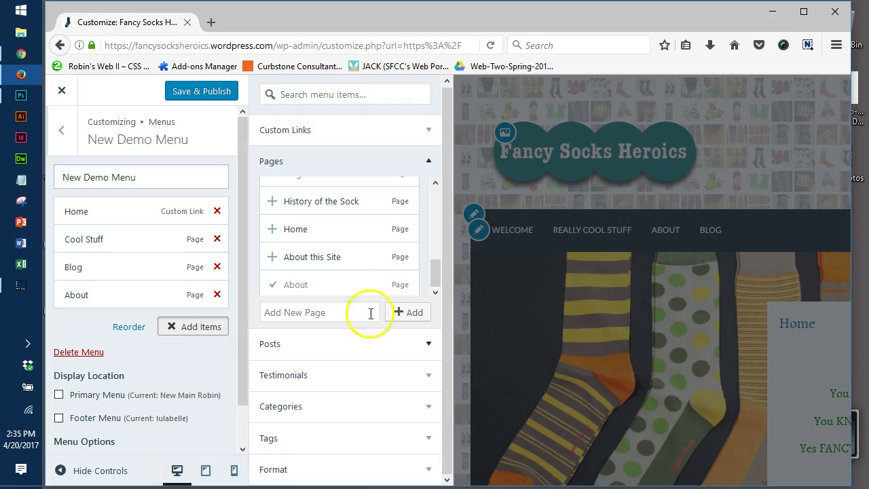
- Replace the Home custom link in New Demo Menu with the Home page
{"action": "left_click", "coordinate": [430, 161]}
{"action": "left_click", "coordinate": [435, 163]}
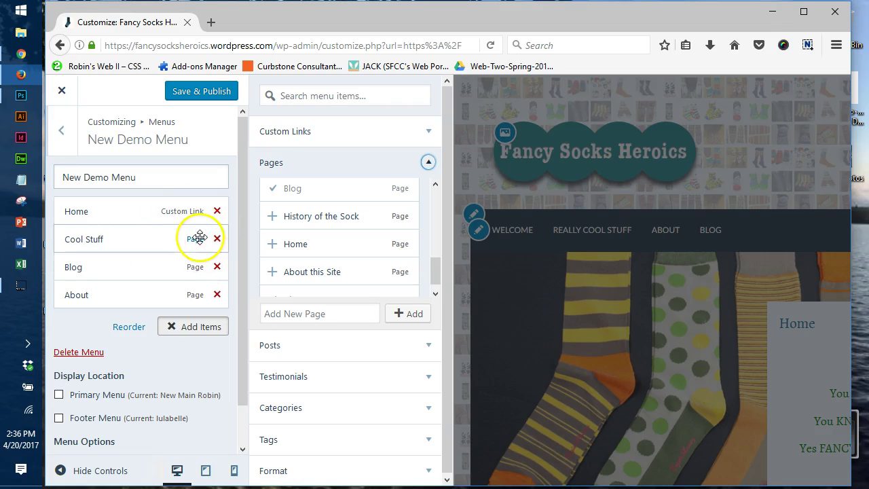
{"action": "left_click", "coordinate": [217, 213]}
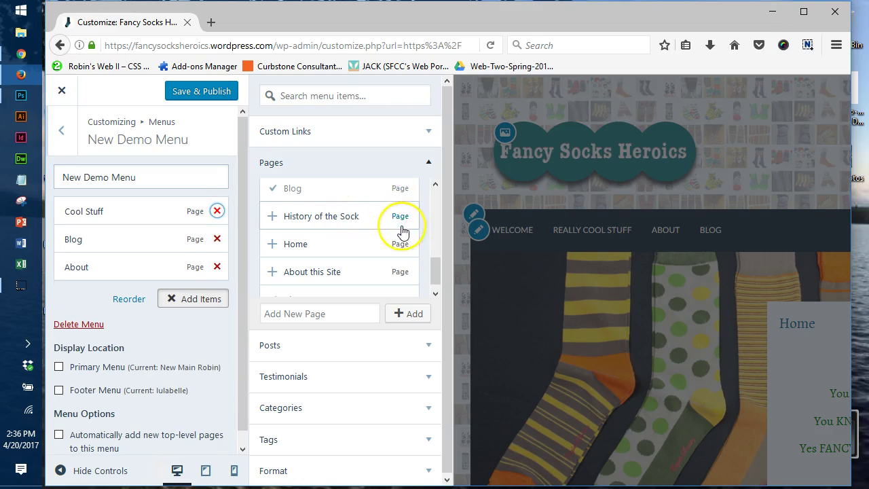
{"action": "scroll", "coordinate": [402, 232], "scroll_direction": "up", "scroll_amount": 5}
{"action": "scroll", "coordinate": [402, 233], "scroll_direction": "down", "scroll_amount": 1}
{"action": "scroll", "coordinate": [402, 232], "scroll_direction": "down", "scroll_amount": 5}
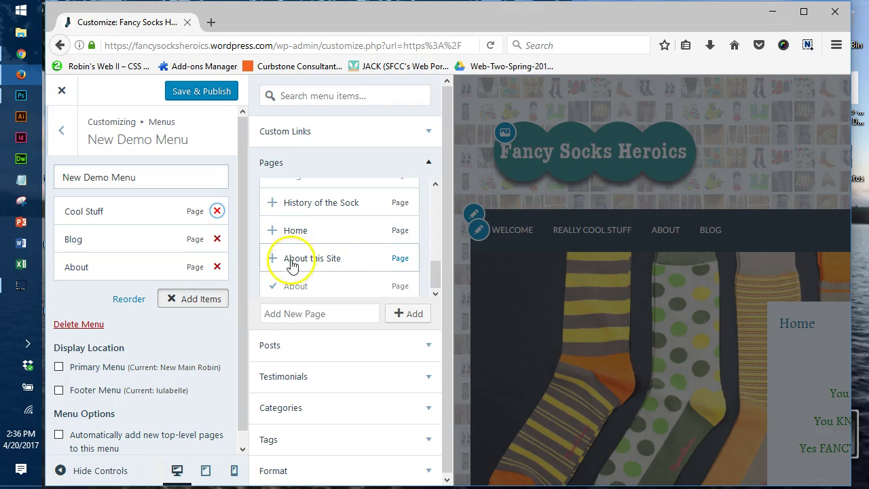
{"action": "left_click", "coordinate": [308, 232]}
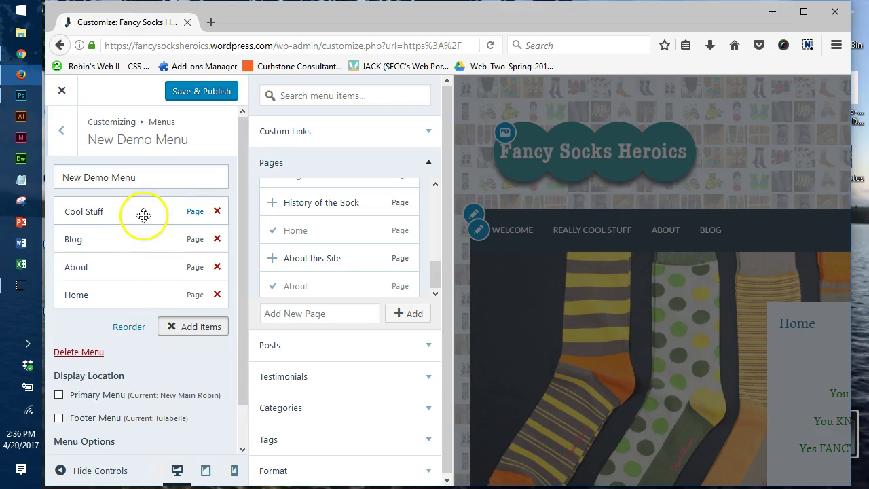
- Reorder New Demo Menu so that Home comes first and Blog sits above Cool Stuff
{"action": "left_click", "coordinate": [140, 296]}
{"action": "mouse_move", "coordinate": [139, 295]}
{"action": "left_mouse_down"}
{"action": "mouse_move", "coordinate": [165, 213]}
{"action": "mouse_move", "coordinate": [146, 199]}
{"action": "mouse_move", "coordinate": [135, 242]}
{"action": "mouse_move", "coordinate": [190, 245]}
{"action": "mouse_move", "coordinate": [125, 219]}
{"action": "mouse_move", "coordinate": [144, 285]}
{"action": "mouse_move", "coordinate": [145, 211]}
{"action": "mouse_move", "coordinate": [126, 305]}
{"action": "mouse_move", "coordinate": [131, 291]}
{"action": "left_mouse_up"}
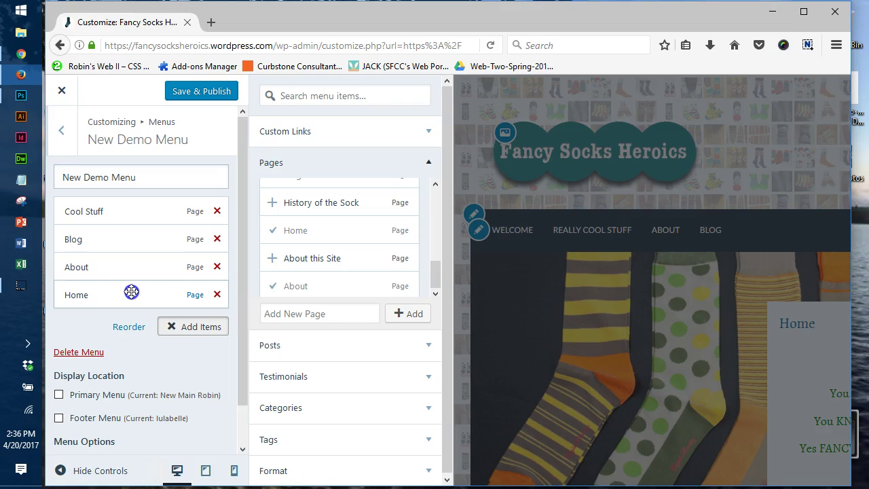
{"action": "left_click_drag", "start_coordinate": [131, 292], "coordinate": [106, 199]}
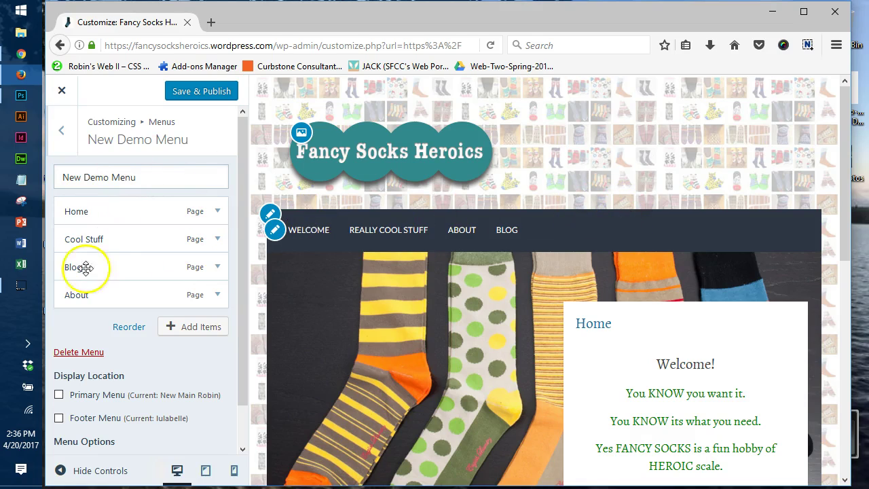
{"action": "left_click_drag", "start_coordinate": [135, 256], "coordinate": [106, 253]}
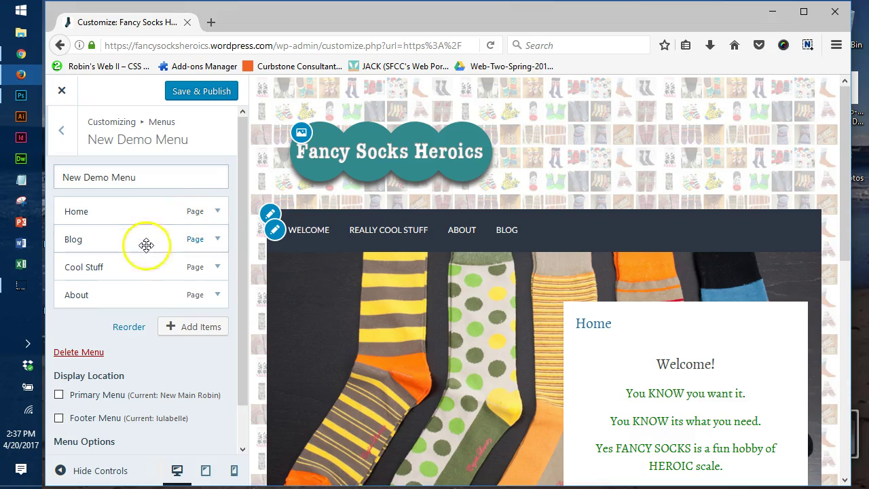
- Assign New Demo Menu to the Primary Menu location, then save and publish the changes
{"action": "left_click", "coordinate": [60, 397]}
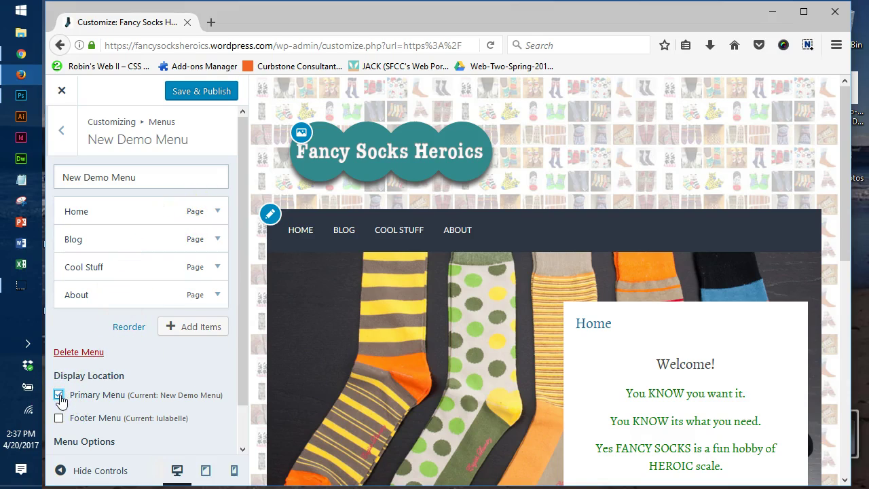
{"action": "left_click_drag", "start_coordinate": [146, 178], "coordinate": [61, 179]}
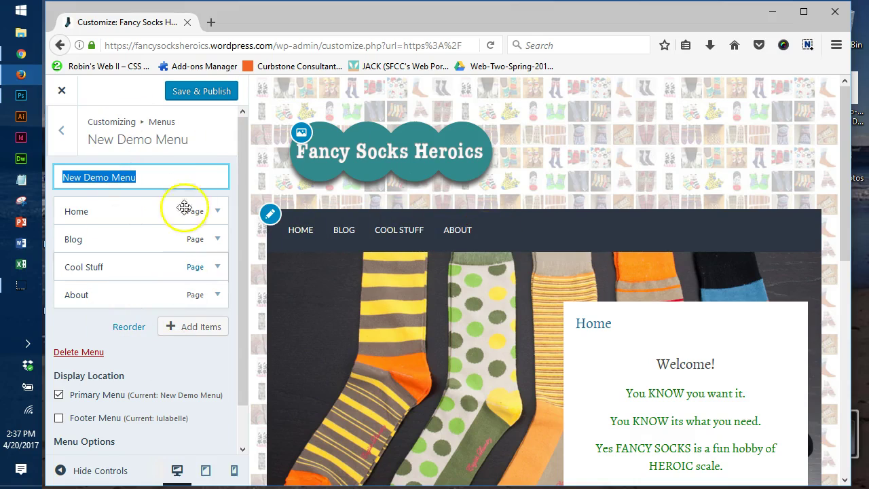
{"action": "left_click", "coordinate": [209, 92]}
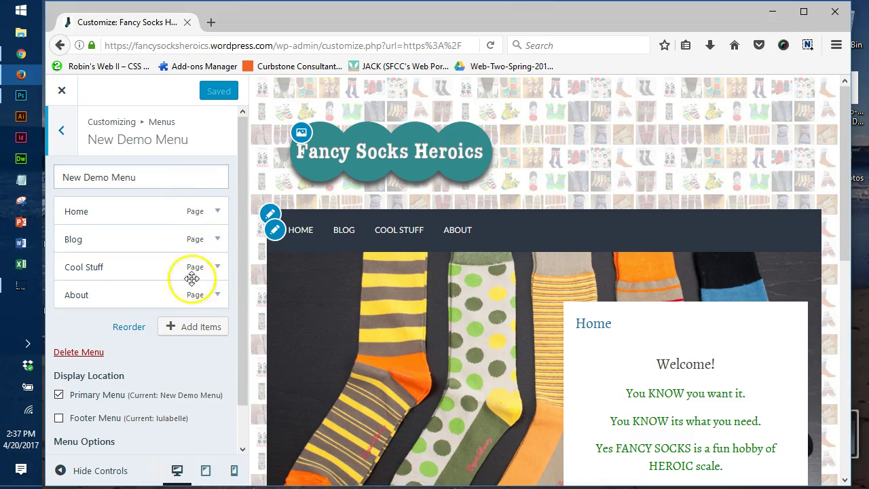
- Add the History and Ethnic categories to New Demo Menu
{"action": "left_click", "coordinate": [193, 330]}
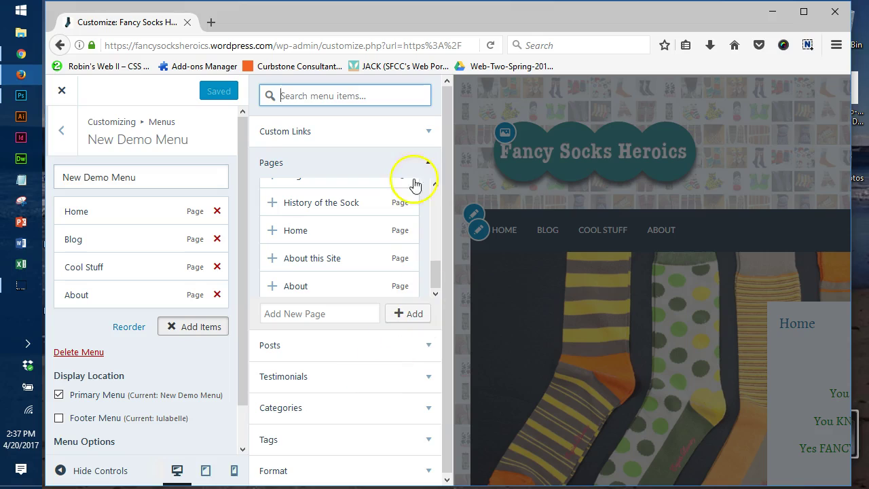
{"action": "left_click", "coordinate": [428, 163]}
{"action": "left_click", "coordinate": [335, 261]}
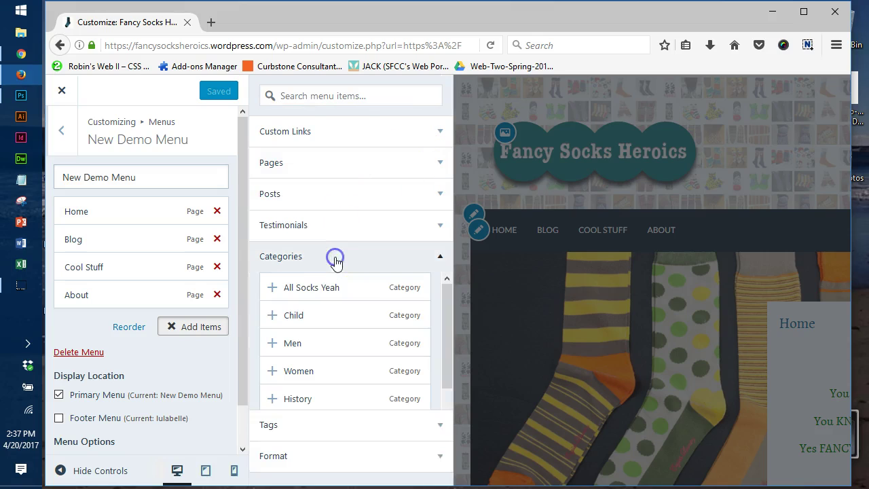
{"action": "scroll", "coordinate": [322, 366], "scroll_direction": "down", "scroll_amount": 1}
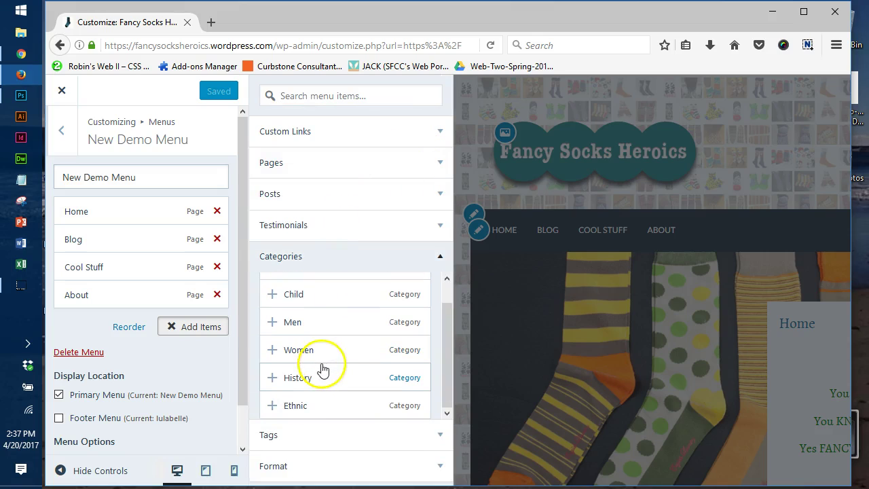
{"action": "left_click", "coordinate": [318, 378]}
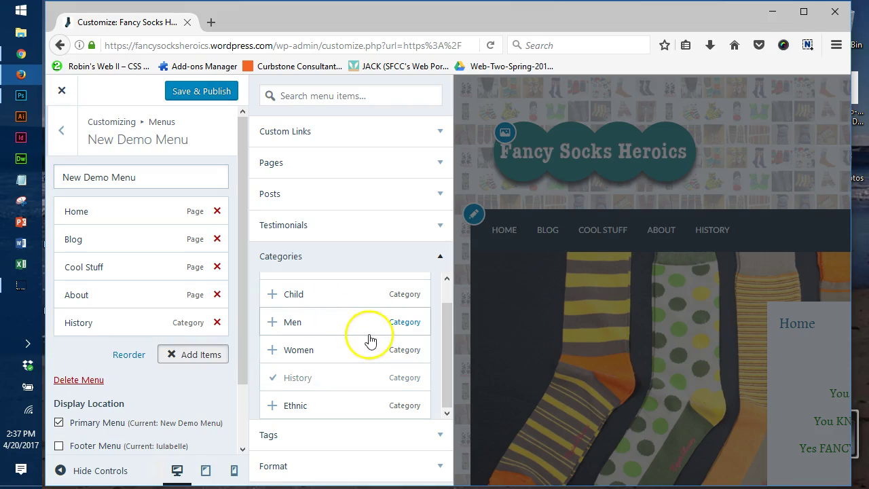
{"action": "left_click", "coordinate": [339, 403]}
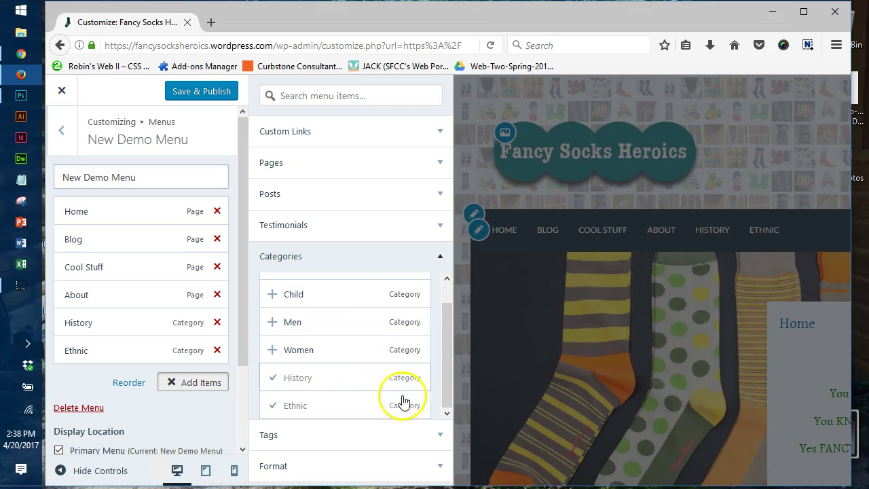
- Add the hippie and Snoopy tags to New Demo Menu
{"action": "left_click", "coordinate": [401, 435]}
{"action": "scroll", "coordinate": [372, 352], "scroll_direction": "down", "scroll_amount": 3}
{"action": "scroll", "coordinate": [372, 351], "scroll_direction": "down", "scroll_amount": 2}
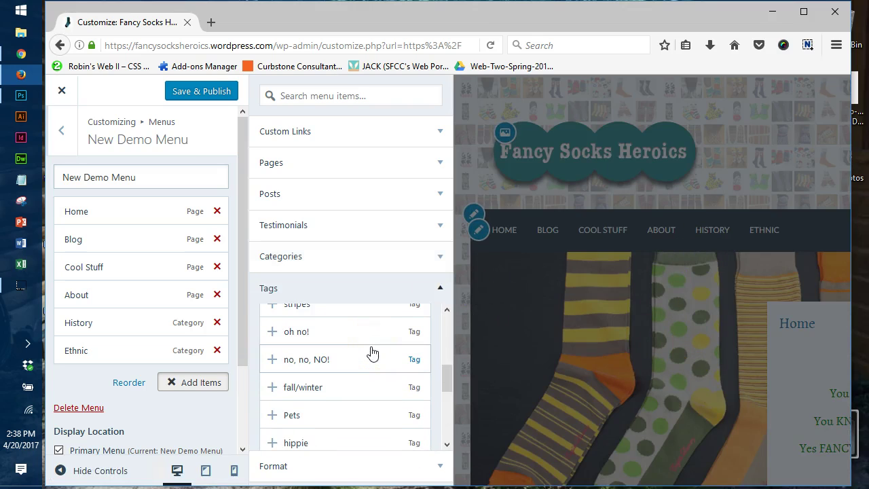
{"action": "scroll", "coordinate": [372, 354], "scroll_direction": "down", "scroll_amount": 2}
{"action": "left_click", "coordinate": [330, 381]}
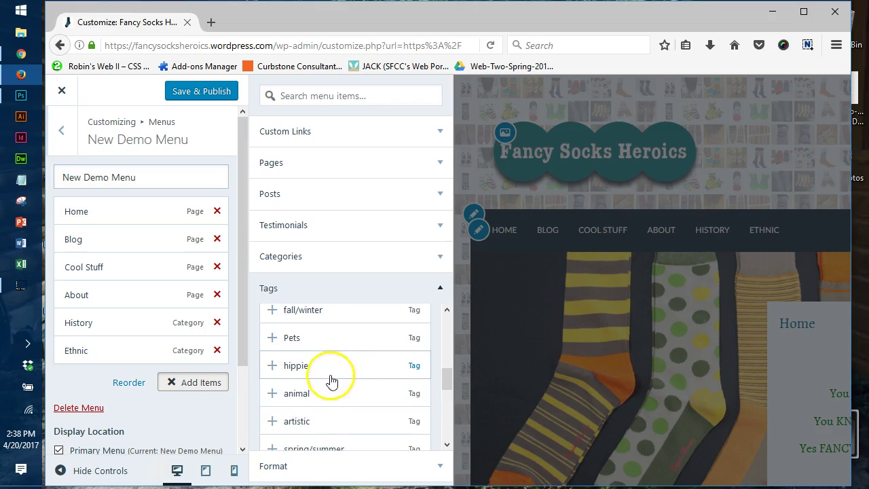
{"action": "scroll", "coordinate": [337, 398], "scroll_direction": "down", "scroll_amount": 4}
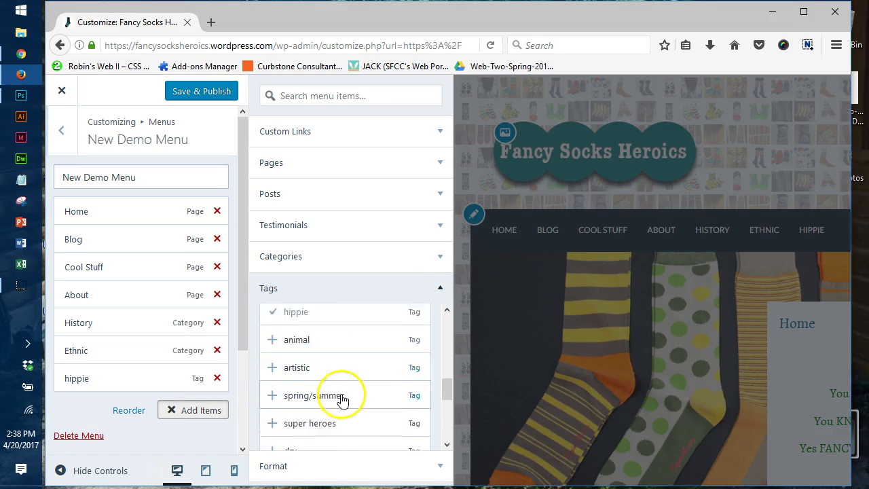
{"action": "left_click", "coordinate": [344, 379]}
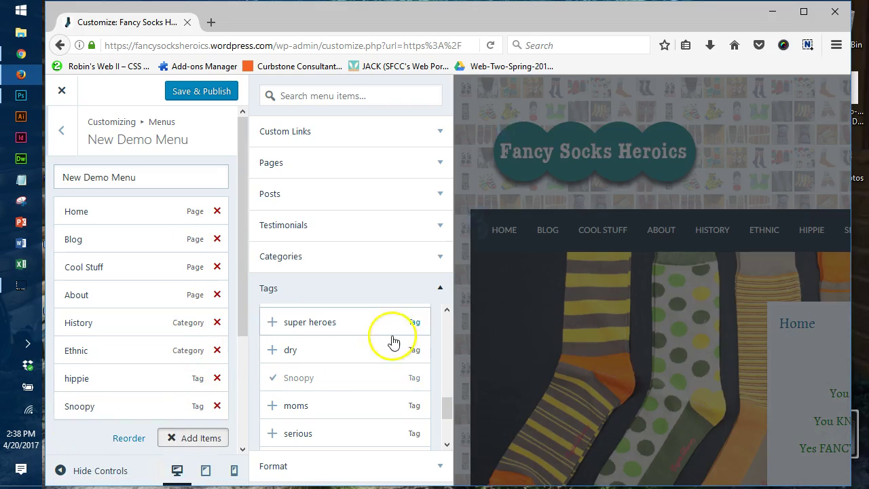
{"action": "left_click", "coordinate": [440, 288]}
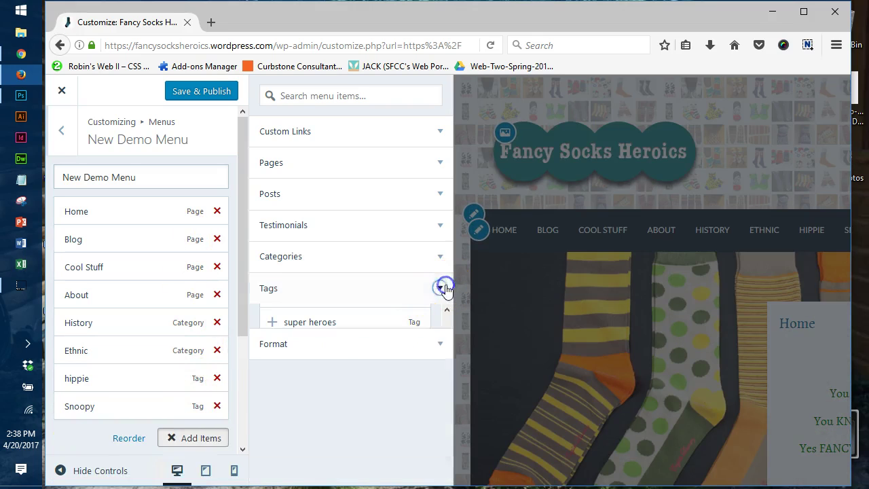
{"action": "left_click", "coordinate": [398, 284]}
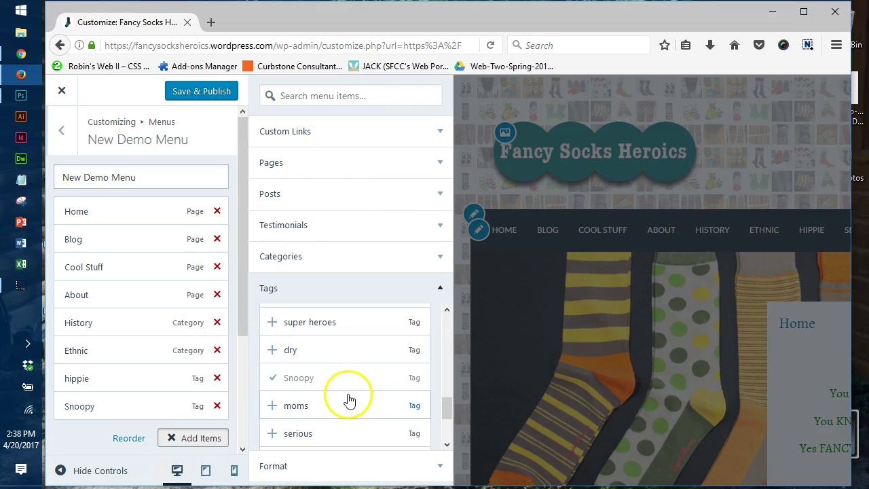
{"action": "scroll", "coordinate": [193, 243], "scroll_direction": "down", "scroll_amount": 1}
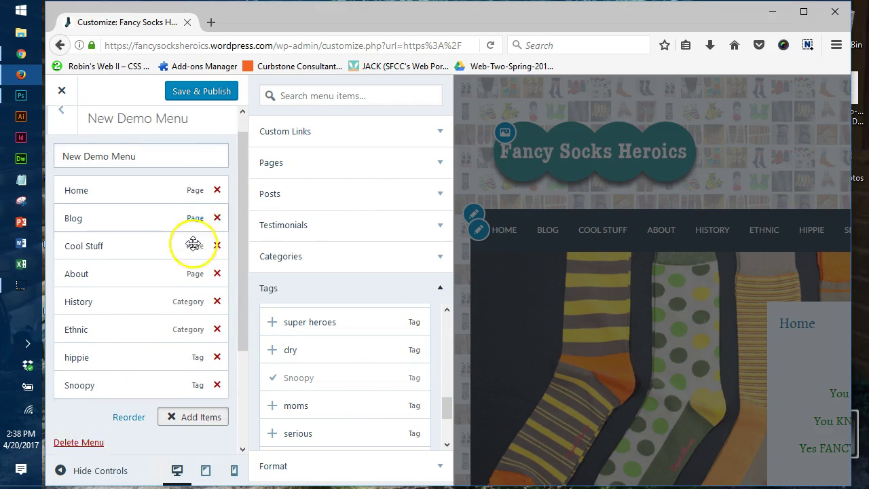
{"action": "scroll", "coordinate": [194, 243], "scroll_direction": "down", "scroll_amount": 2}
{"action": "scroll", "coordinate": [189, 246], "scroll_direction": "up", "scroll_amount": 3}
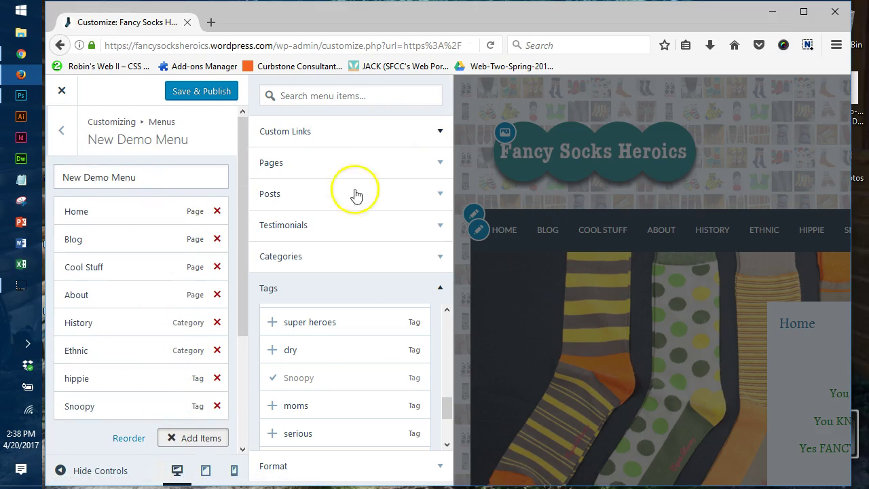
- Nest the hippie and Snoopy tags as sub-items under Cool Stuff in New Demo Menu and preview the submenu
{"action": "left_click", "coordinate": [109, 430]}
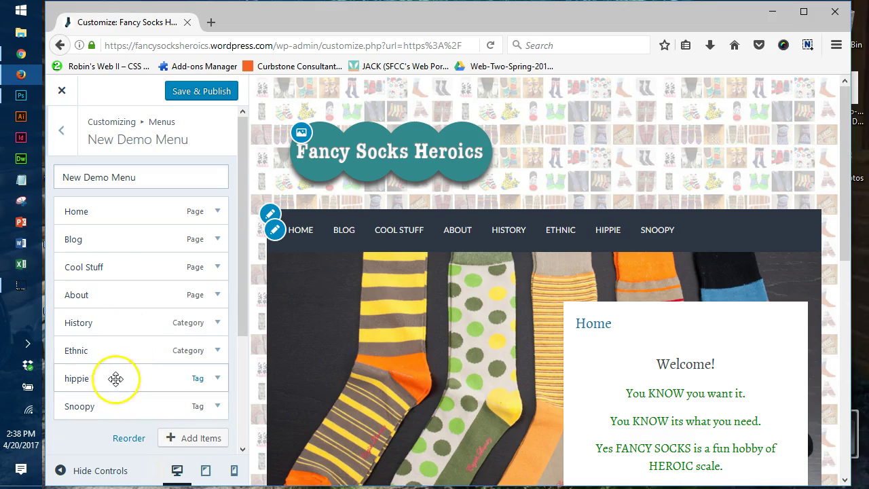
{"action": "left_click_drag", "start_coordinate": [116, 380], "coordinate": [120, 291]}
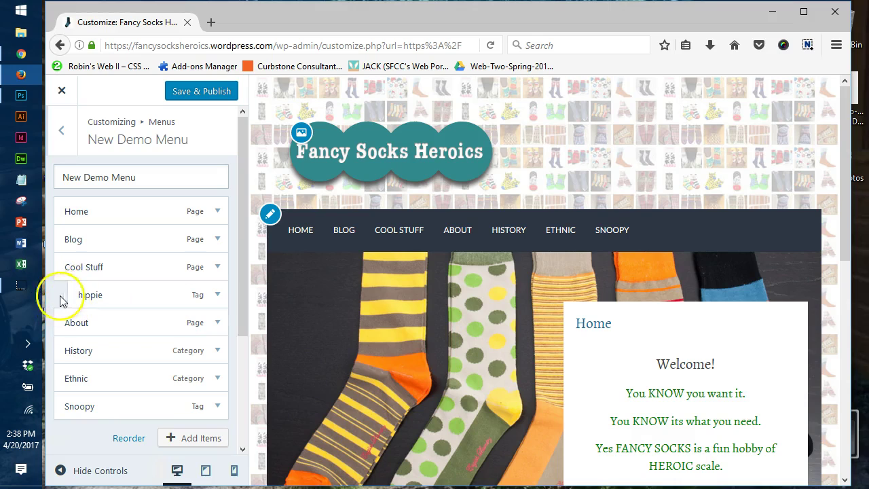
{"action": "left_click_drag", "start_coordinate": [120, 412], "coordinate": [128, 323]}
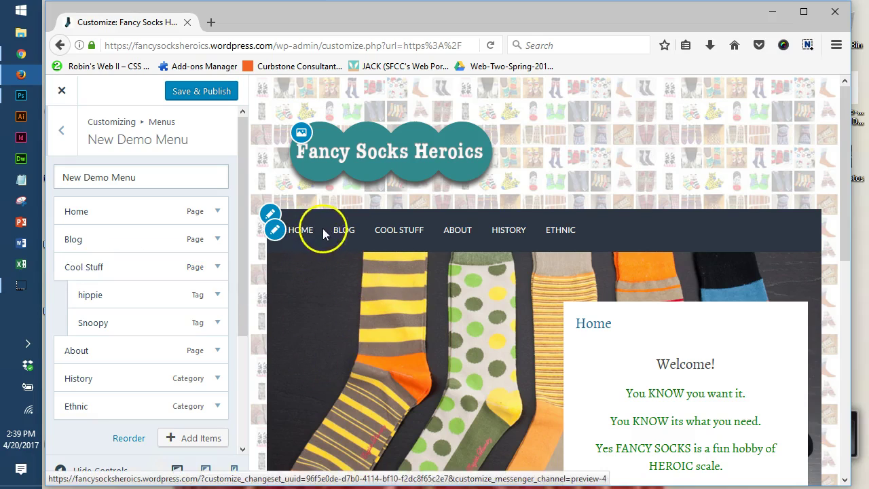
{"action": "mouse_move", "coordinate": [389, 231]}
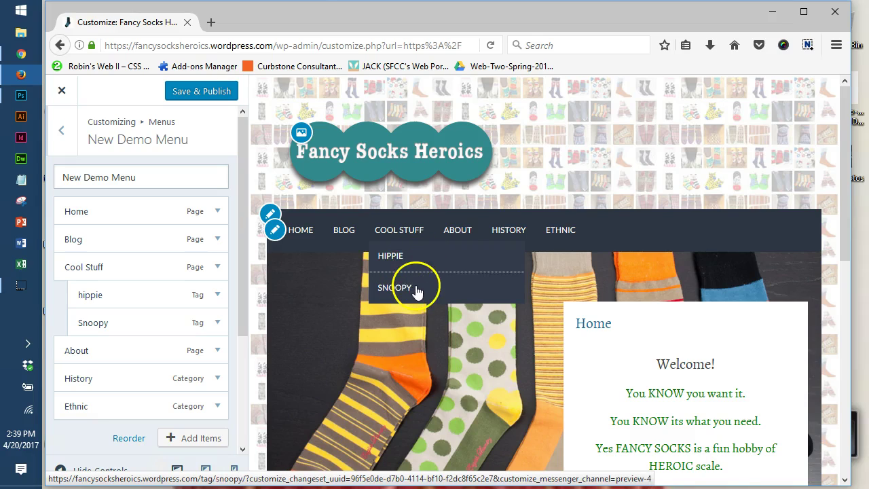
- Nest the Ethnic category as a sub-item under History, then save and publish the menu
{"action": "left_click", "coordinate": [89, 350]}
{"action": "left_click", "coordinate": [105, 350]}
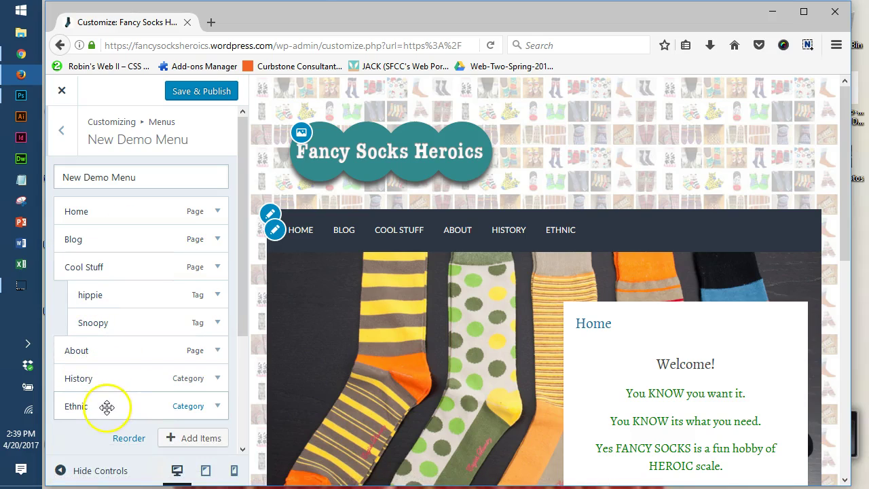
{"action": "mouse_move", "coordinate": [106, 407]}
{"action": "left_mouse_down"}
{"action": "mouse_move", "coordinate": [146, 414]}
{"action": "mouse_move", "coordinate": [121, 405]}
{"action": "left_mouse_up"}
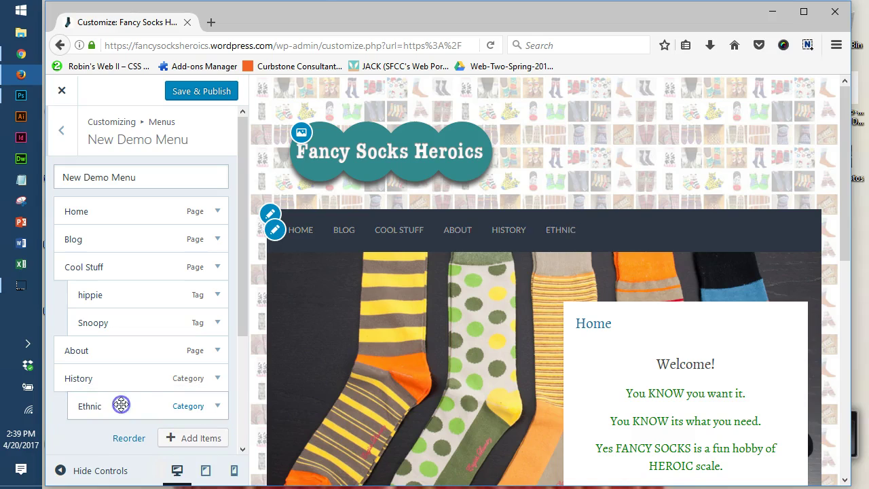
{"action": "mouse_move", "coordinate": [509, 231]}
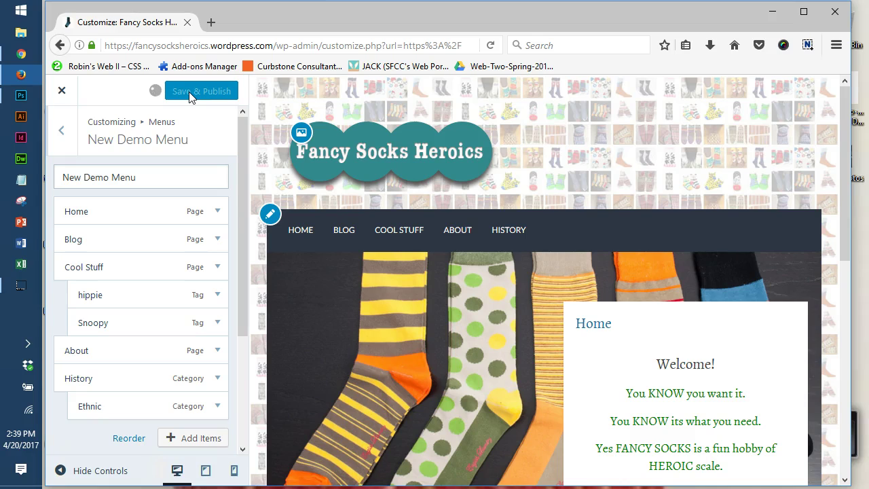
{"action": "key", "text": "ctrl+s"}
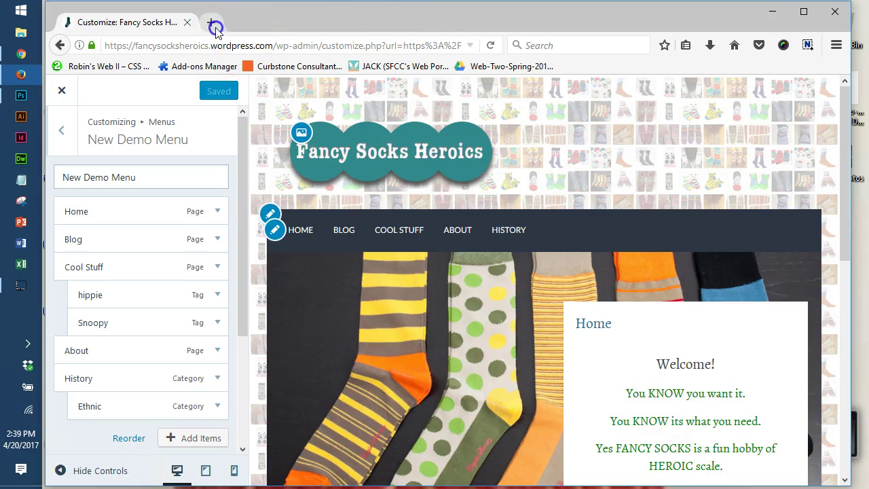
- Open fancysocksheroics.wordpress.com in a new browser tab and check the Cool Stuff and History submenus
{"action": "left_click", "coordinate": [212, 24]}
{"action": "type", "text": "fancysocksheroics.wordpress.com/"}
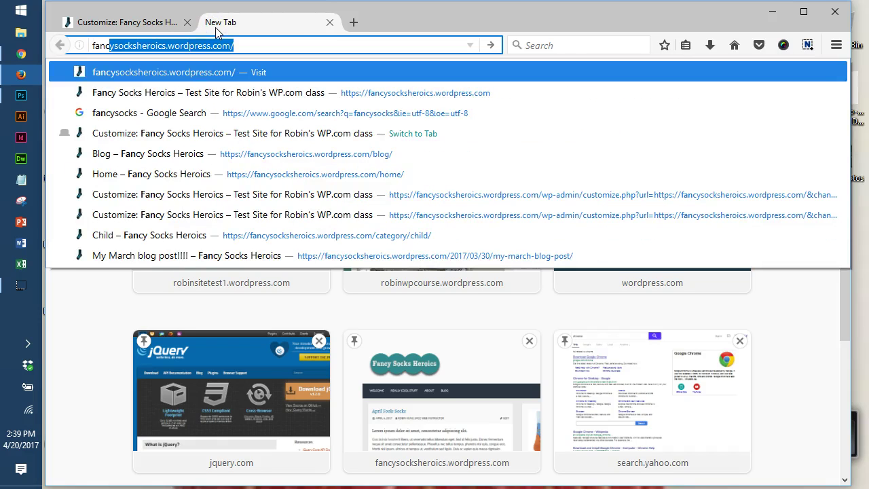
{"action": "key", "text": "Return"}
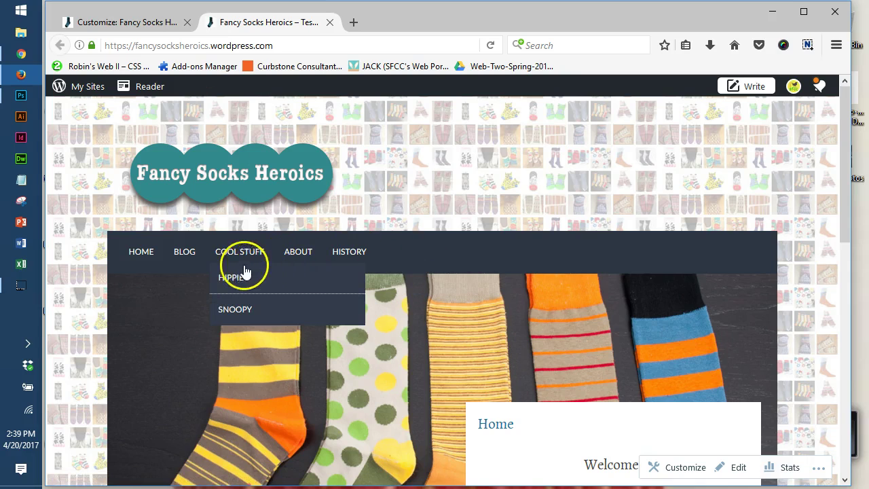
{"action": "mouse_move", "coordinate": [343, 263]}
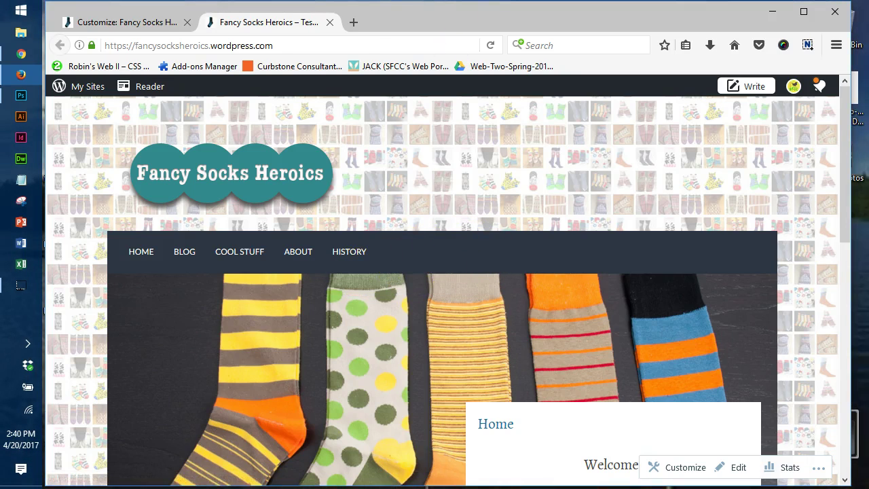
- Open robinwpcourse.wordpress.com in another new browser tab and copy its full address
{"action": "left_click", "coordinate": [353, 23]}
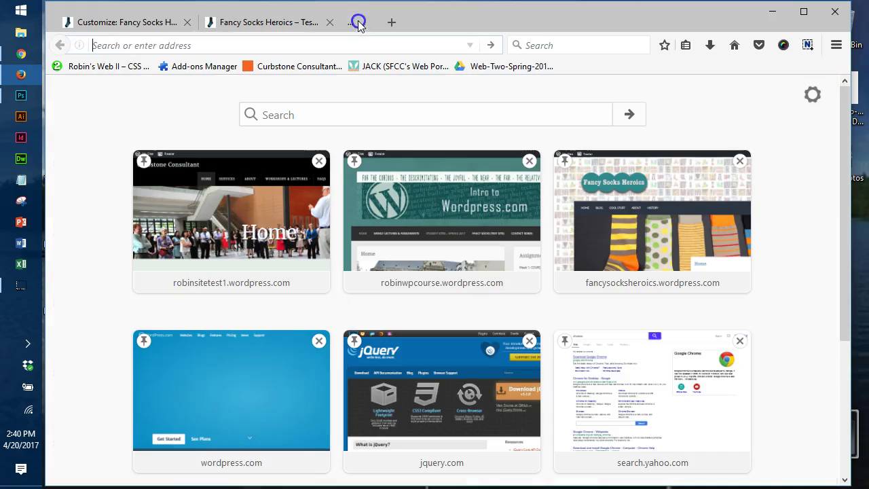
{"action": "type", "text": "robinw"}
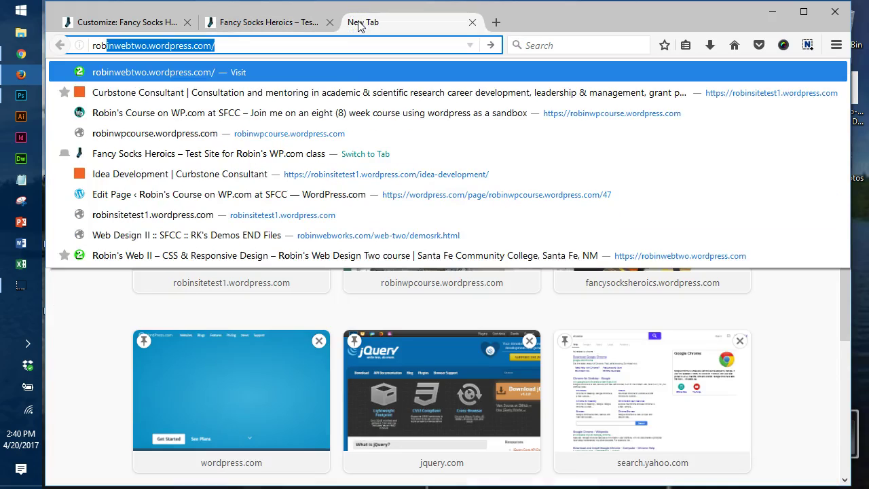
{"action": "type", "text": "pcours"}
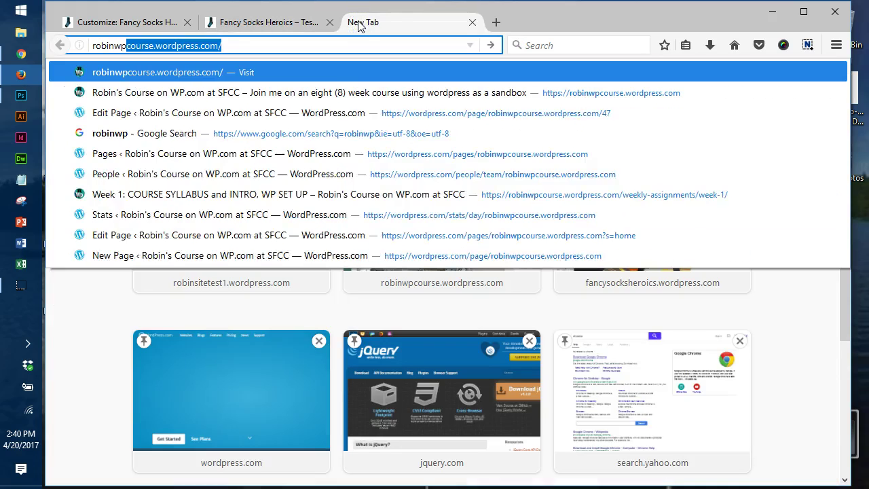
{"action": "key", "text": "Return"}
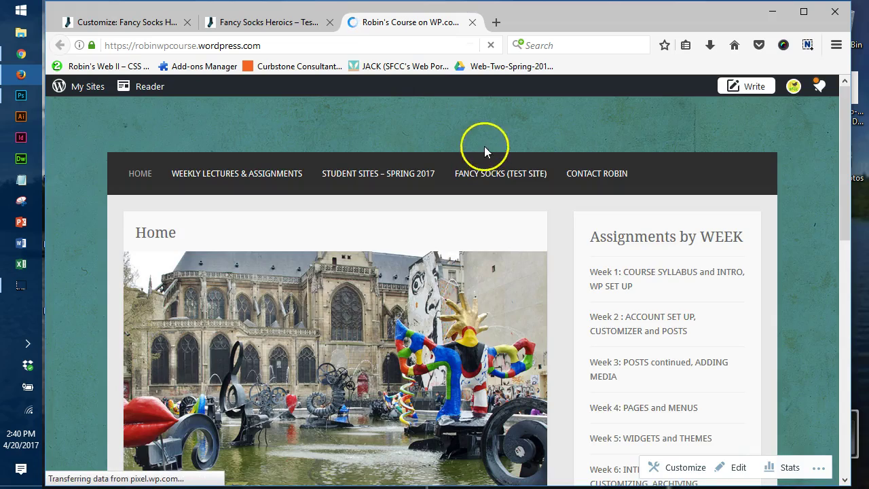
{"action": "scroll", "coordinate": [583, 306], "scroll_direction": "down", "scroll_amount": 5}
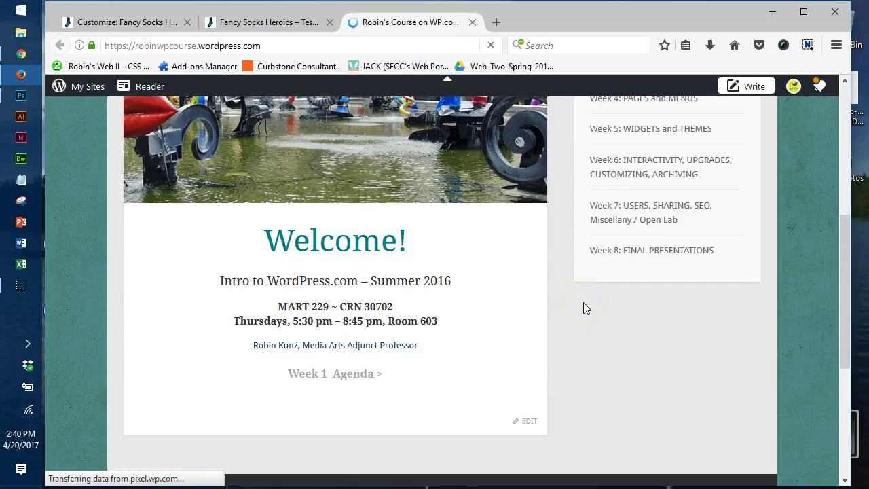
{"action": "scroll", "coordinate": [583, 305], "scroll_direction": "up", "scroll_amount": 4}
{"action": "scroll", "coordinate": [551, 179], "scroll_direction": "up", "scroll_amount": 2}
{"action": "scroll", "coordinate": [284, 75], "scroll_direction": "up", "scroll_amount": 4}
{"action": "left_click_drag", "start_coordinate": [287, 45], "coordinate": [115, 51]}
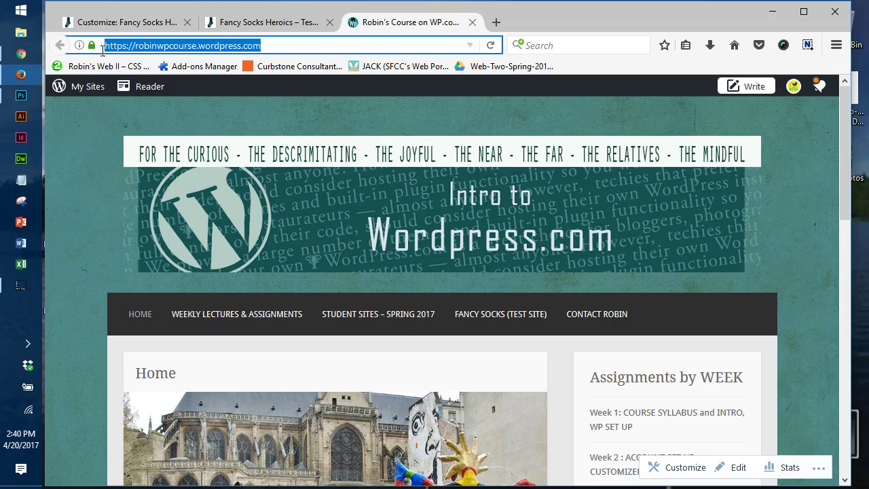
- Add a custom link titled "To Course Website" pointing to robinwpcourse.wordpress.com to New Demo Menu in the Customizer, then save and publish
{"action": "left_click", "coordinate": [276, 25]}
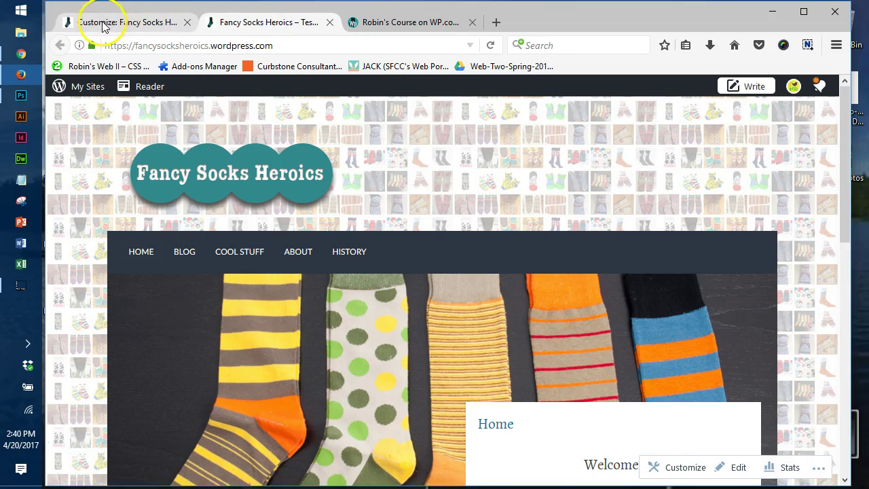
{"action": "left_click", "coordinate": [114, 22]}
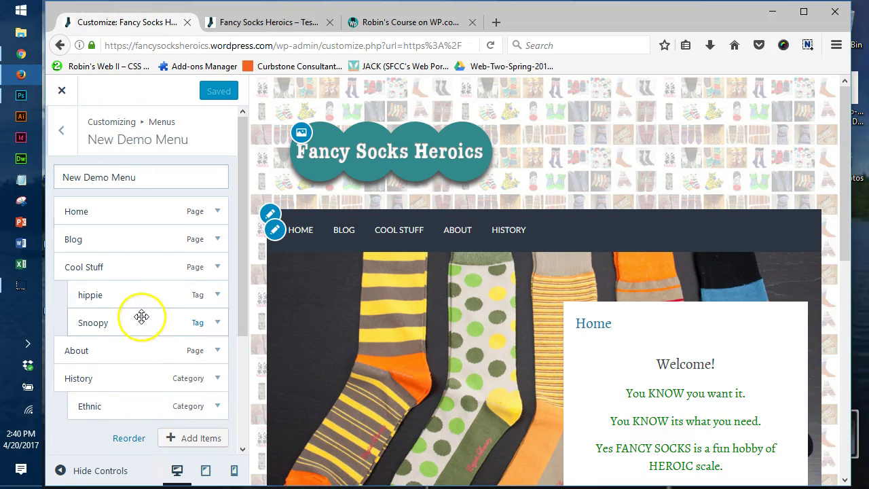
{"action": "scroll", "coordinate": [142, 317], "scroll_direction": "down", "scroll_amount": 3}
{"action": "scroll", "coordinate": [139, 316], "scroll_direction": "up", "scroll_amount": 3}
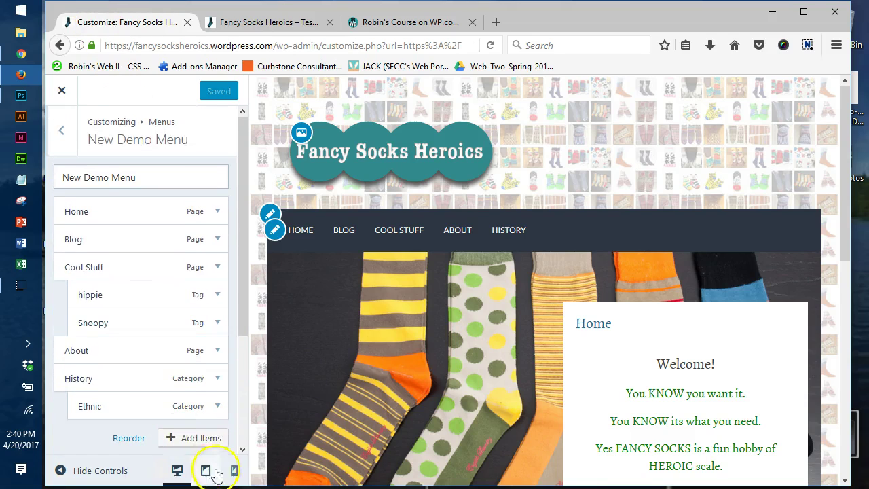
{"action": "left_click", "coordinate": [198, 438]}
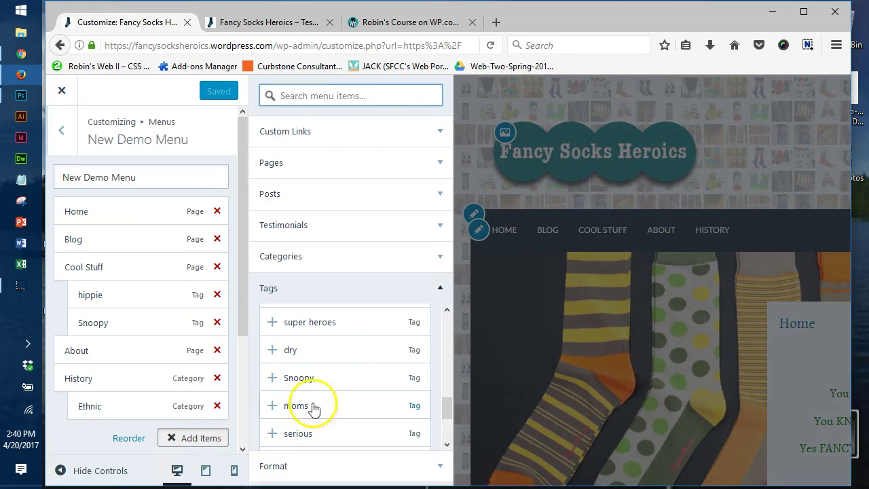
{"action": "left_click", "coordinate": [299, 131]}
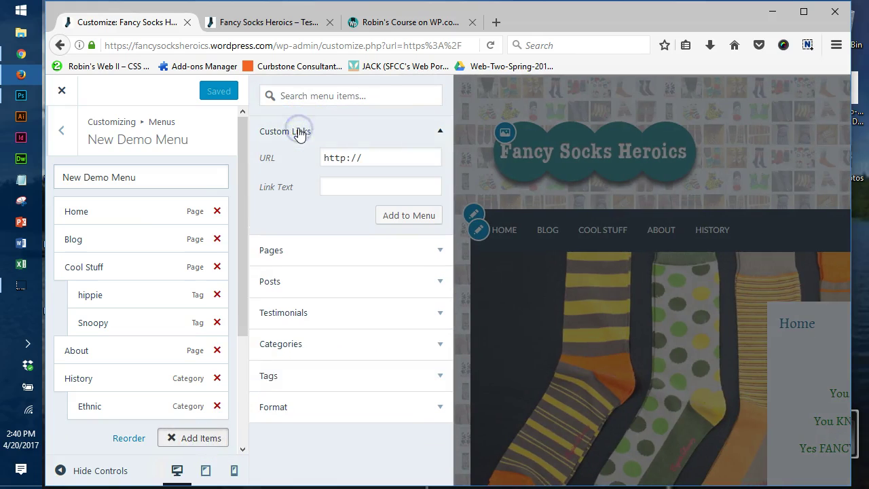
{"action": "left_click", "coordinate": [359, 158]}
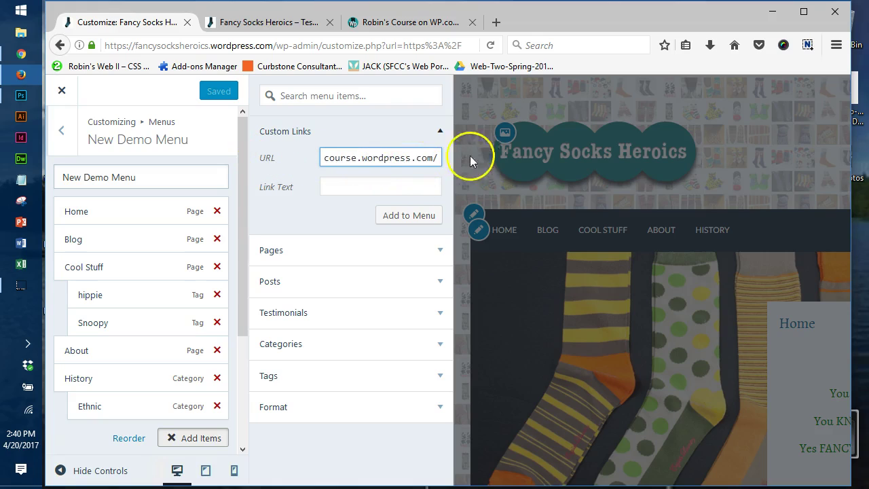
{"action": "left_click", "coordinate": [350, 188]}
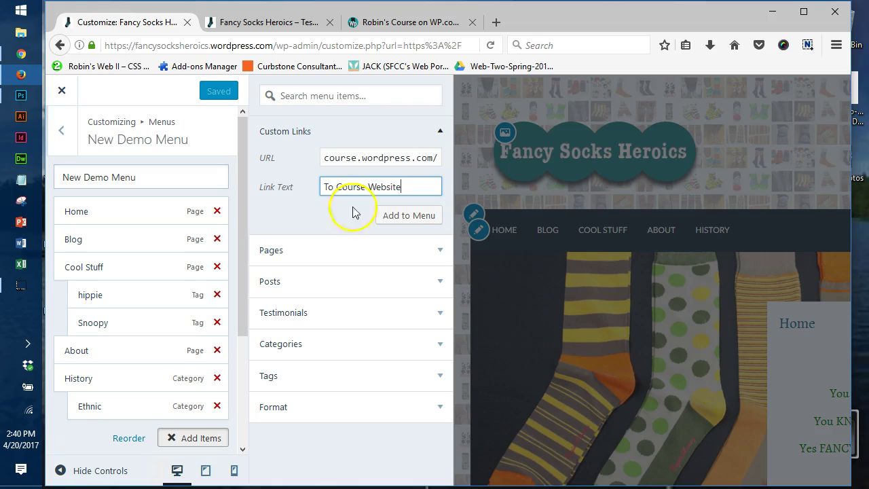
{"action": "left_click", "coordinate": [415, 223]}
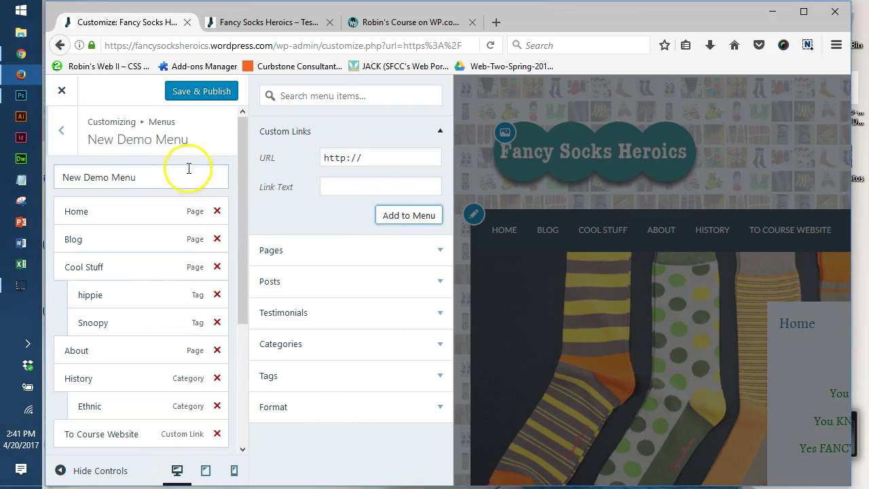
{"action": "left_click", "coordinate": [157, 162]}
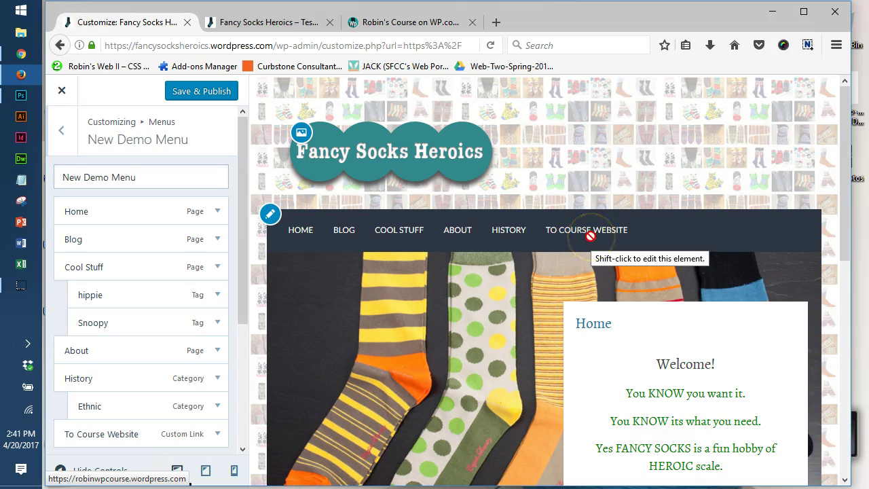
{"action": "left_click", "coordinate": [192, 88]}
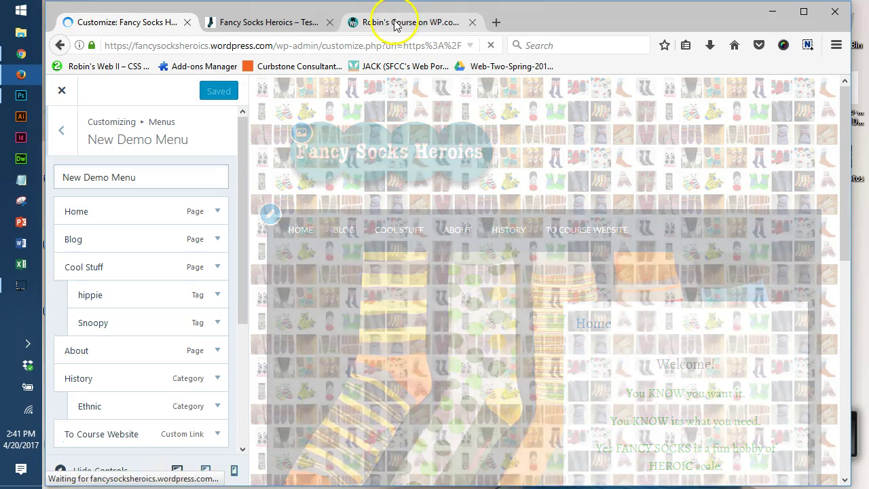
- Load fancysocksheroics.wordpress.com in the course website's tab to check the published navigation menu
{"action": "left_click", "coordinate": [402, 23]}
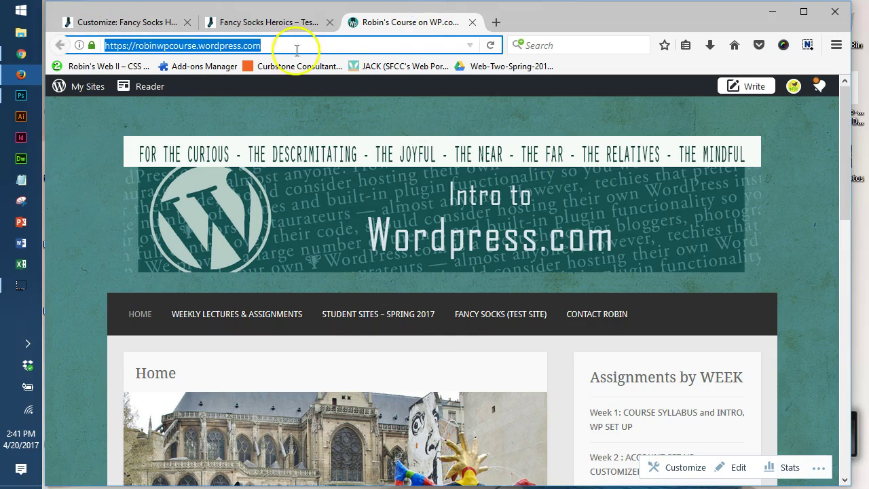
{"action": "left_click", "coordinate": [493, 47]}
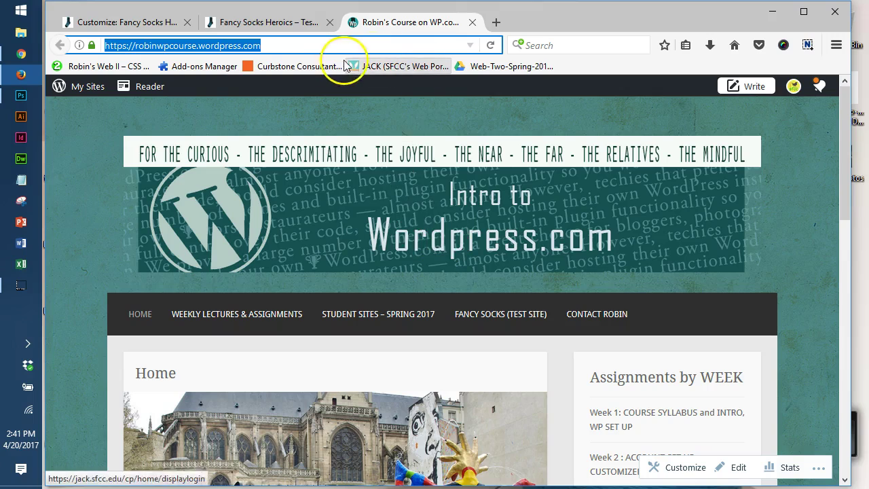
{"action": "type", "text": "fancy"}
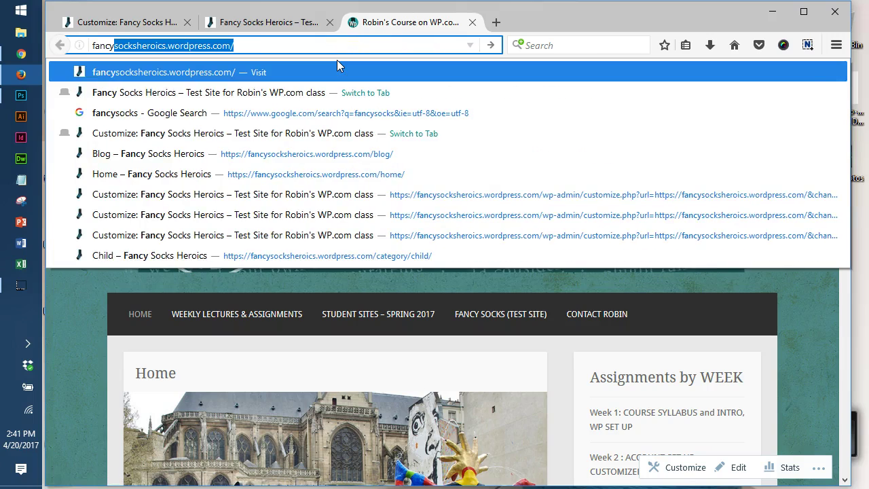
{"action": "key", "text": "Return"}
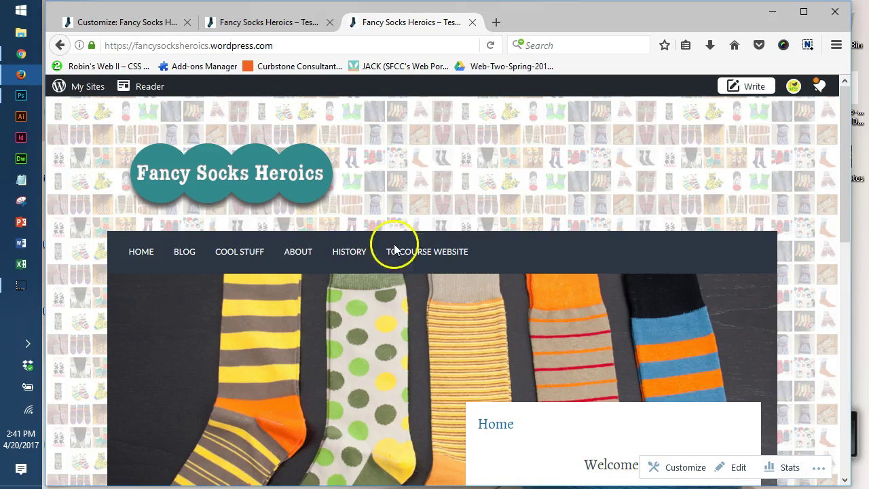
- Test the To Course Website link on the published site and look over New Demo Menu's items in the Customizer
{"action": "left_click", "coordinate": [429, 261]}
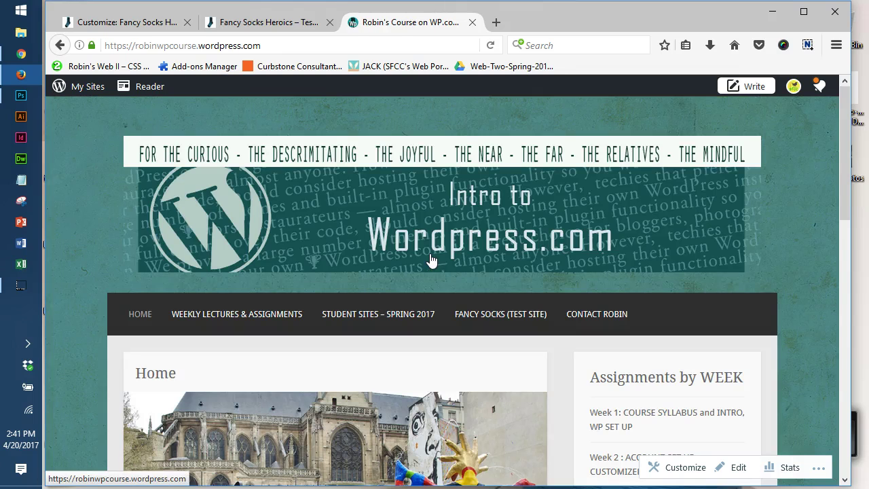
{"action": "scroll", "coordinate": [486, 415], "scroll_direction": "down", "scroll_amount": 3}
{"action": "scroll", "coordinate": [487, 418], "scroll_direction": "up", "scroll_amount": 3}
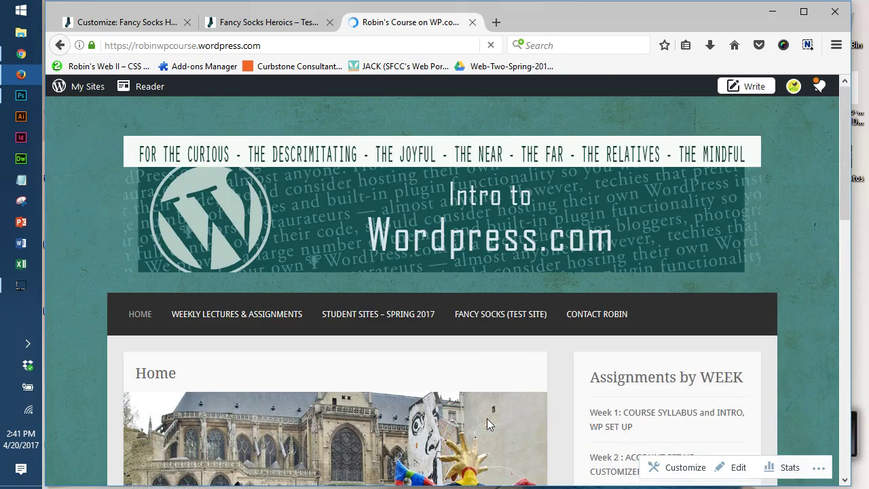
{"action": "left_click", "coordinate": [108, 23]}
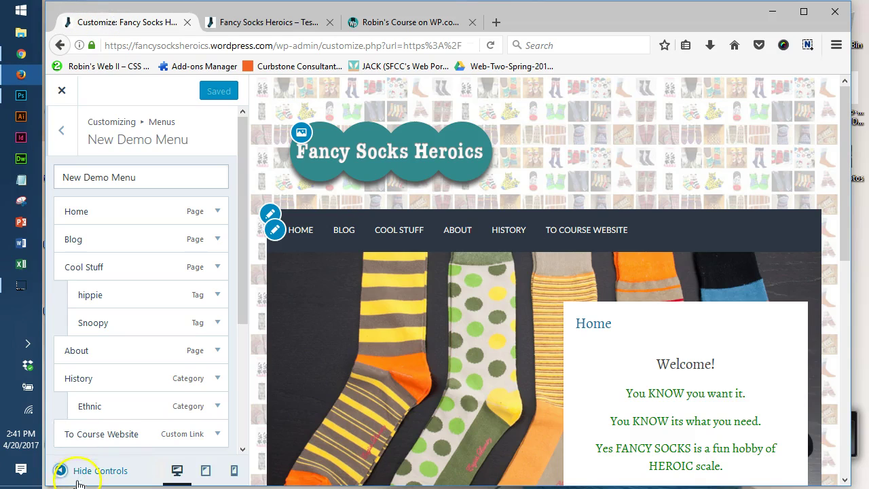
{"action": "scroll", "coordinate": [135, 366], "scroll_direction": "down", "scroll_amount": 3}
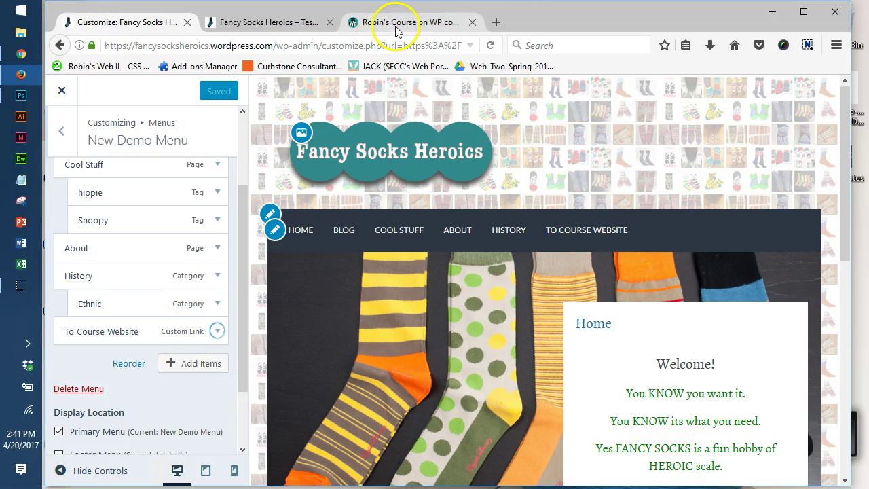
- Reload the other Fancy Socks Heroics tab to test its To Course Website link, go back, and close the extra course website tab
{"action": "left_click", "coordinate": [289, 24]}
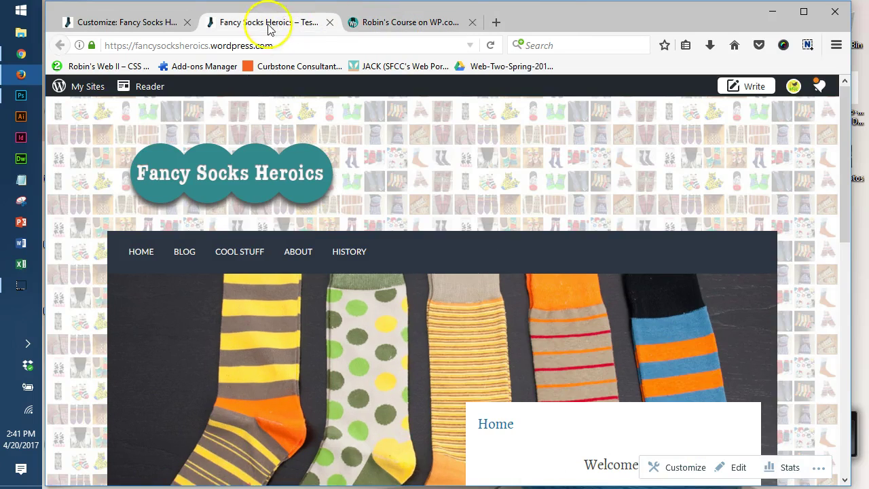
{"action": "left_click", "coordinate": [490, 45]}
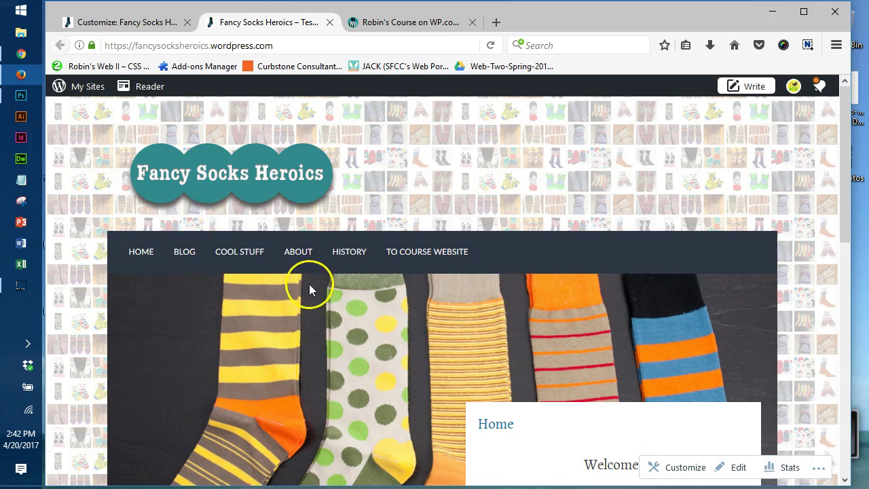
{"action": "left_click", "coordinate": [435, 257]}
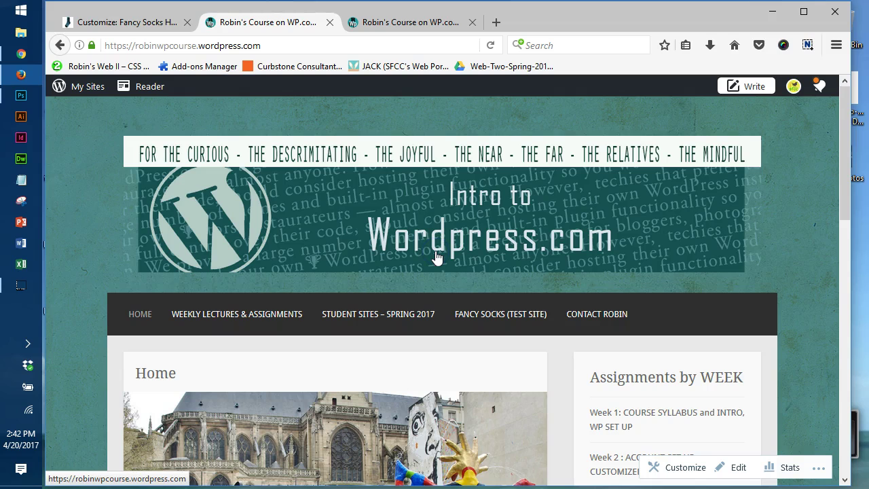
{"action": "left_click", "coordinate": [60, 44]}
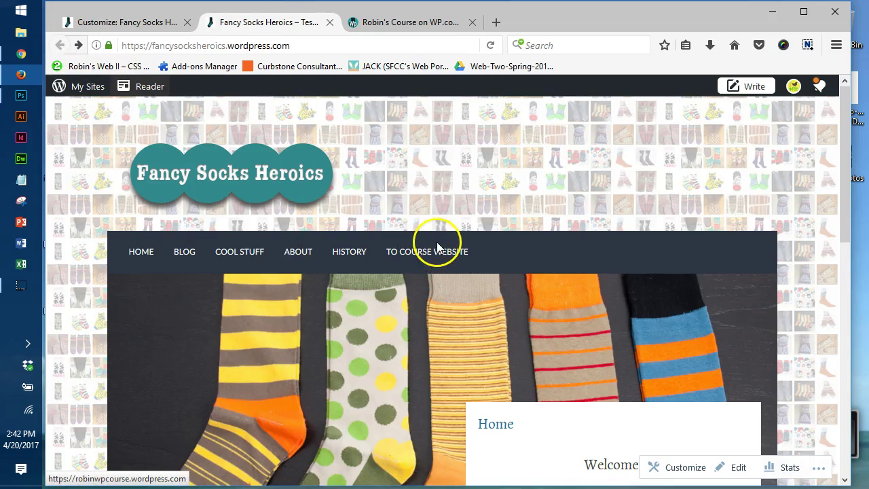
{"action": "left_click", "coordinate": [441, 257]}
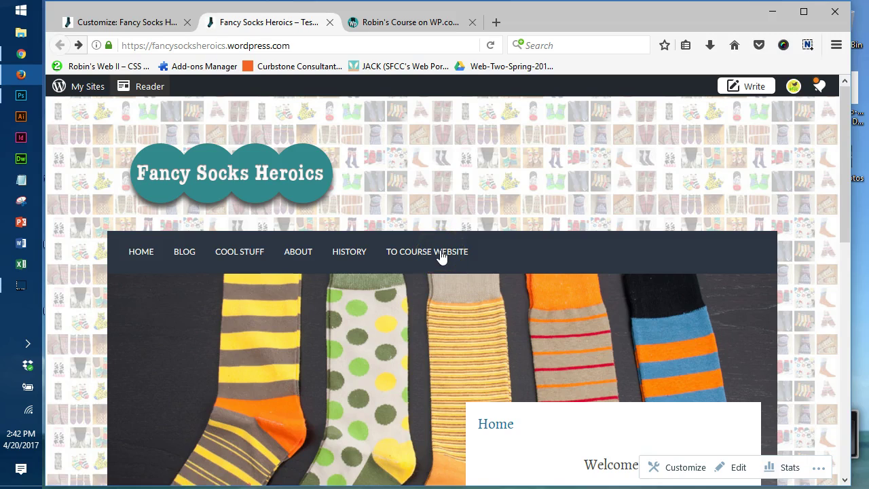
{"action": "left_click", "coordinate": [472, 22]}
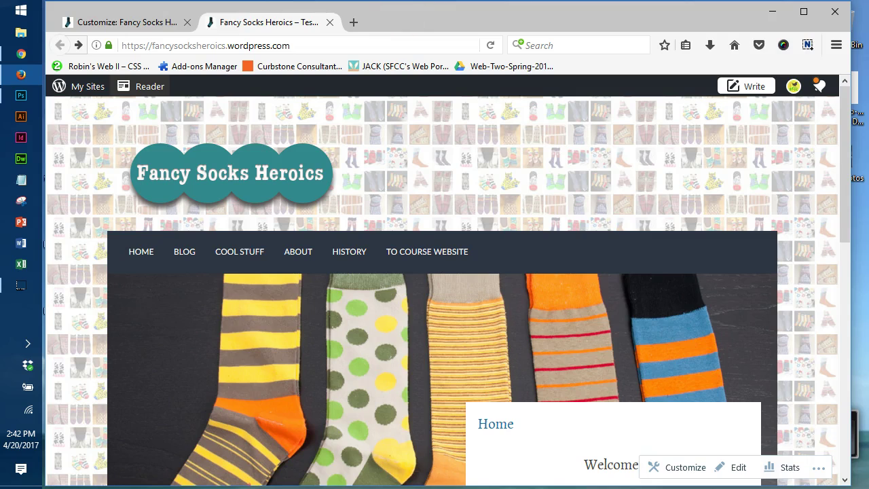
- Set the To Course Website custom link in New Demo Menu to open in a new tab, then save and publish
{"action": "left_click", "coordinate": [139, 24]}
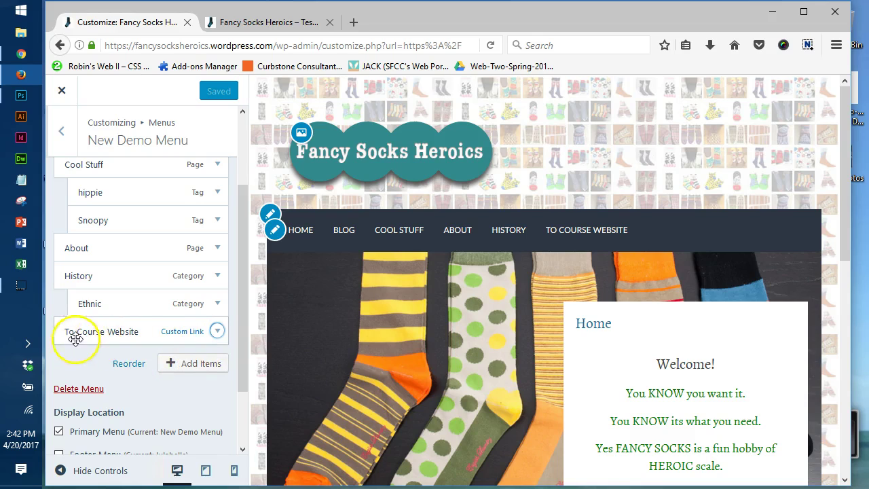
{"action": "left_click", "coordinate": [220, 331]}
{"action": "scroll", "coordinate": [219, 333], "scroll_direction": "down", "scroll_amount": 5}
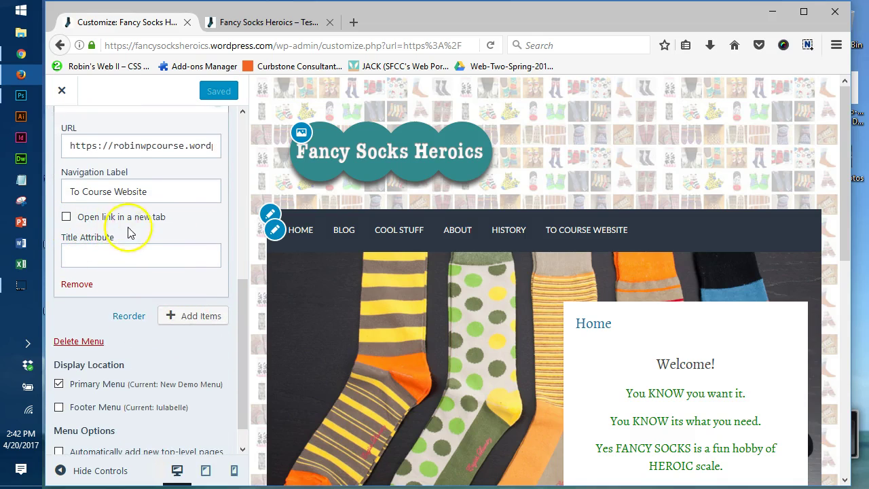
{"action": "left_click", "coordinate": [67, 217]}
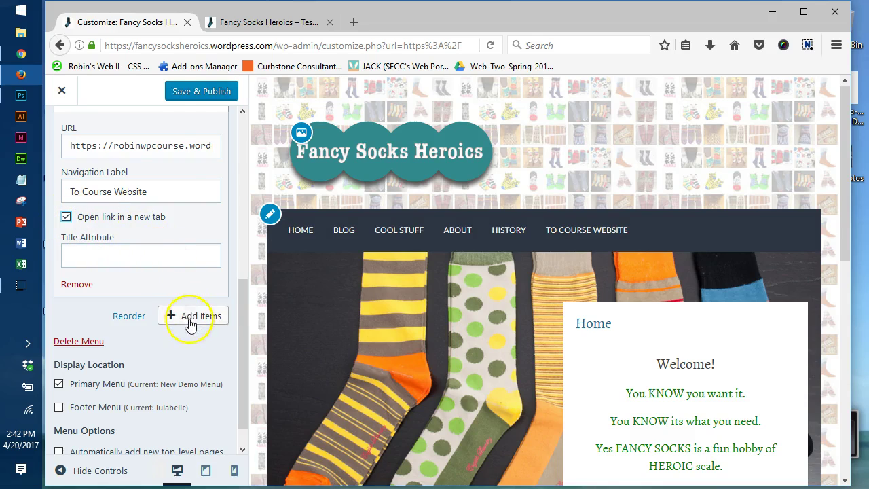
{"action": "left_click", "coordinate": [187, 99]}
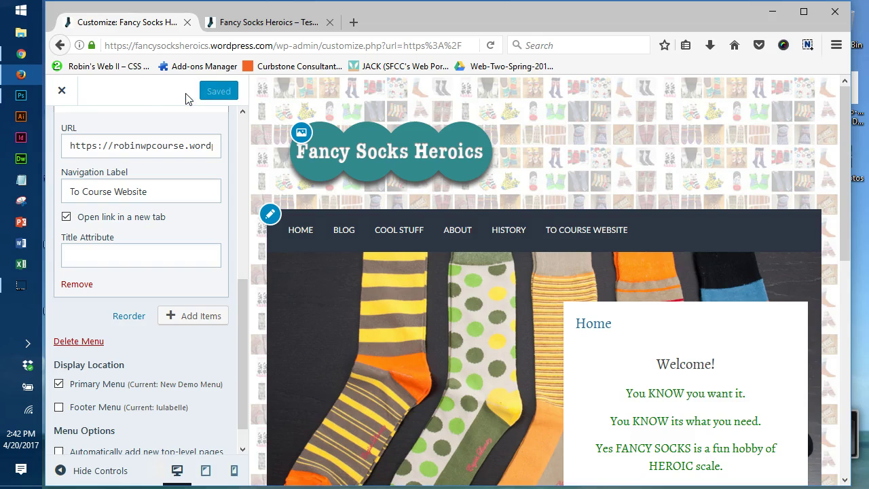
- Reload the published Fancy Socks Heroics site and test how its To Course Website link opens
{"action": "left_click", "coordinate": [269, 23]}
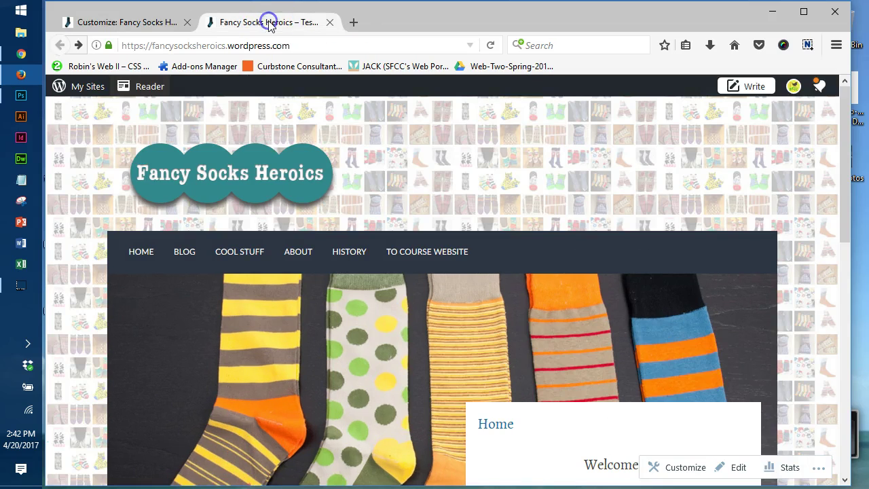
{"action": "left_click", "coordinate": [490, 45]}
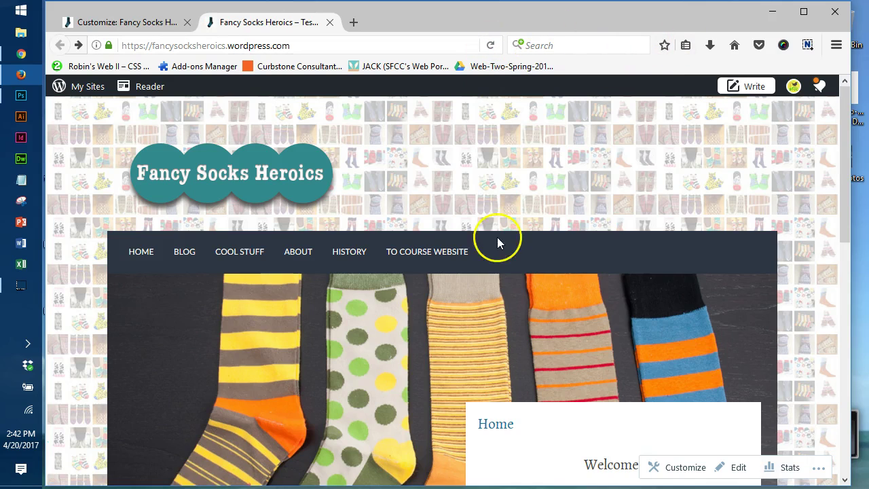
{"action": "left_click", "coordinate": [455, 257]}
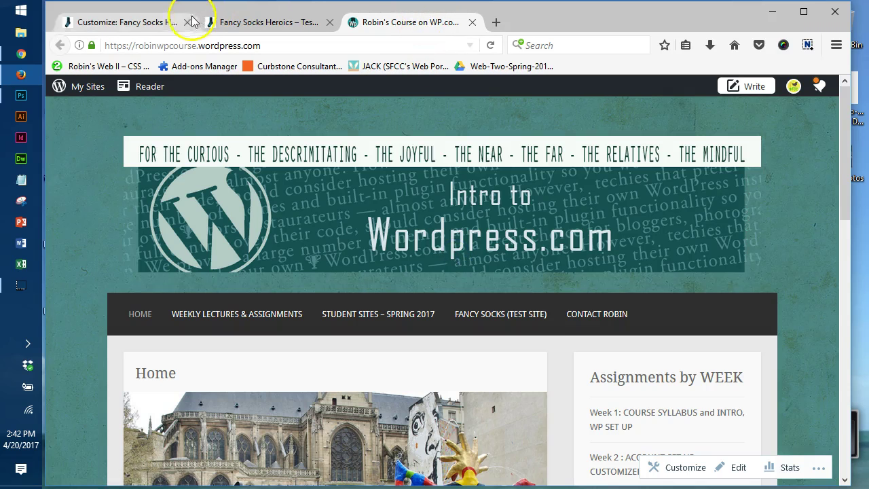
- Review New Demo Menu's item order, display location and menu options in the Customizer
{"action": "left_click", "coordinate": [135, 26]}
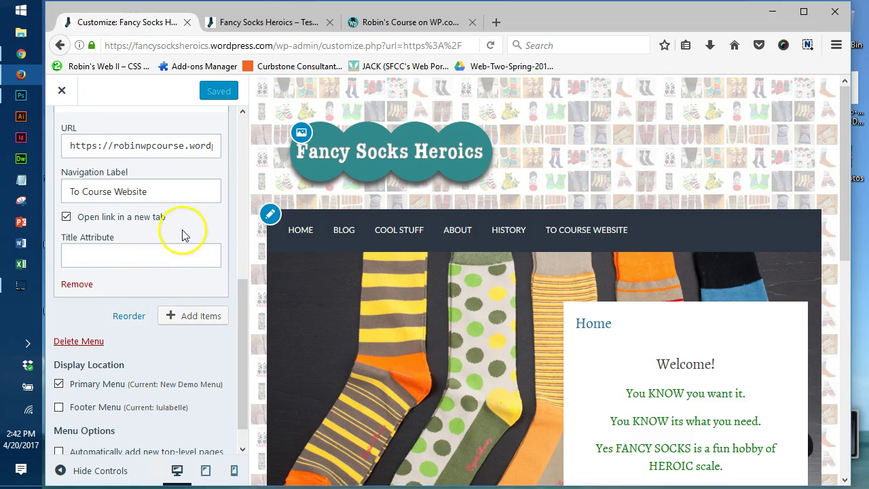
{"action": "scroll", "coordinate": [194, 323], "scroll_direction": "up", "scroll_amount": 6}
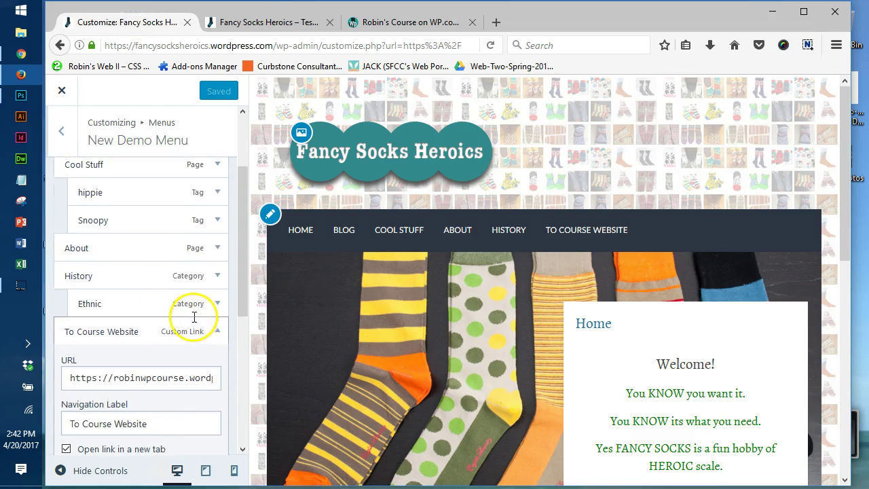
{"action": "scroll", "coordinate": [194, 314], "scroll_direction": "up", "scroll_amount": 3}
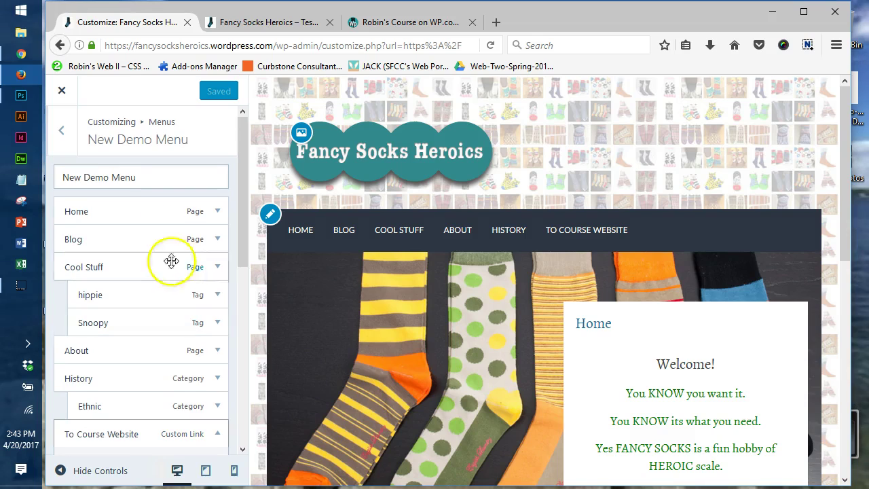
{"action": "left_click_drag", "start_coordinate": [167, 249], "coordinate": [167, 250]}
{"action": "scroll", "coordinate": [167, 249], "scroll_direction": "down", "scroll_amount": 5}
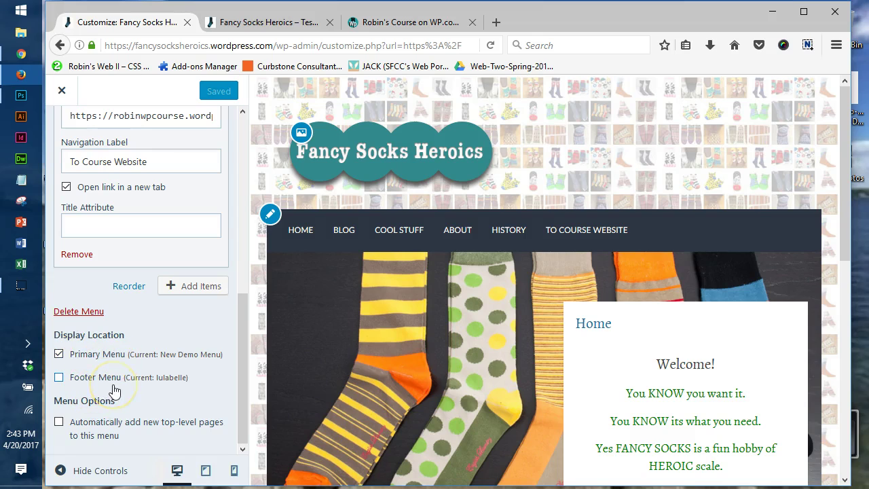
{"action": "scroll", "coordinate": [119, 334], "scroll_direction": "up", "scroll_amount": 10}
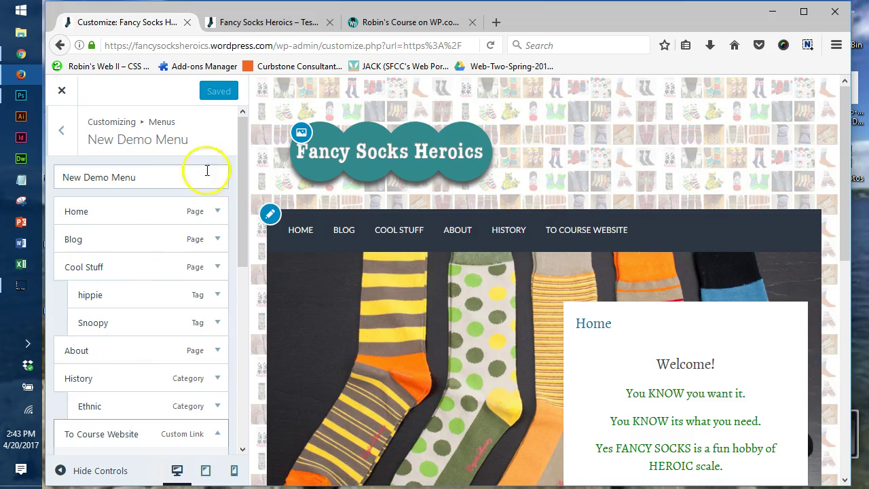
- Assign the New Main Robin menu to the Primary Menu display location
{"action": "left_click", "coordinate": [63, 132]}
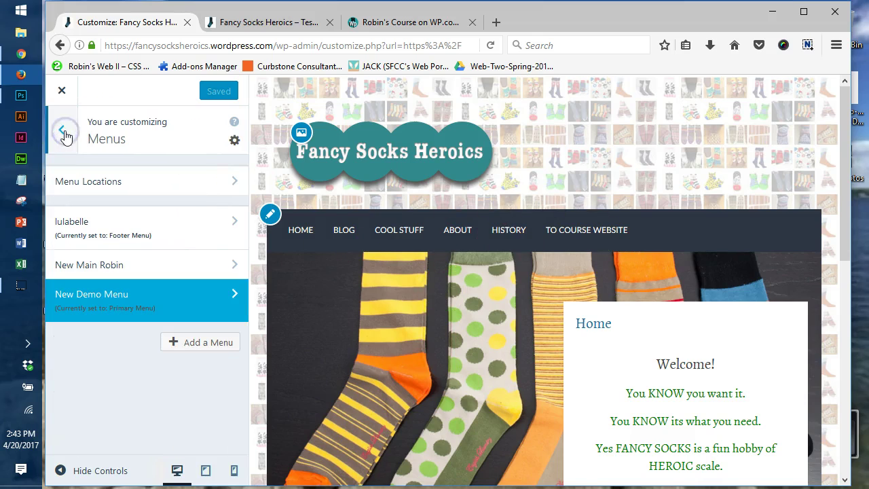
{"action": "left_click", "coordinate": [163, 262]}
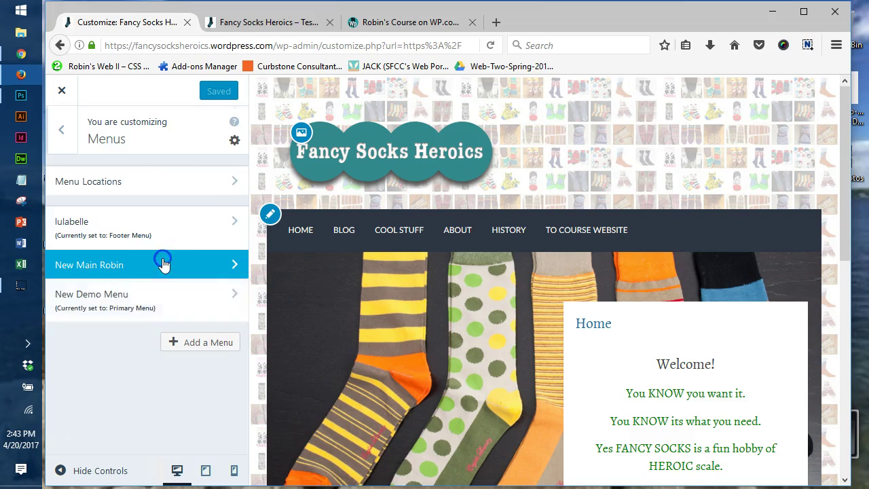
{"action": "scroll", "coordinate": [180, 391], "scroll_direction": "down", "scroll_amount": 4}
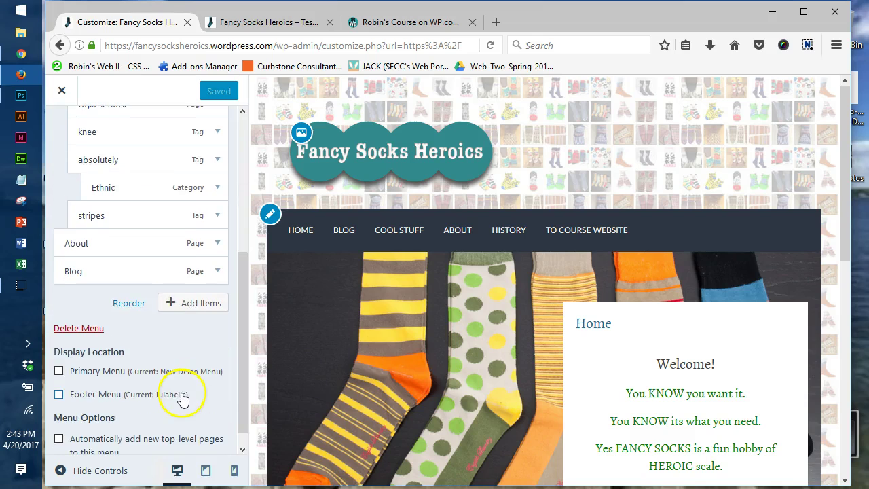
{"action": "left_click", "coordinate": [58, 371]}
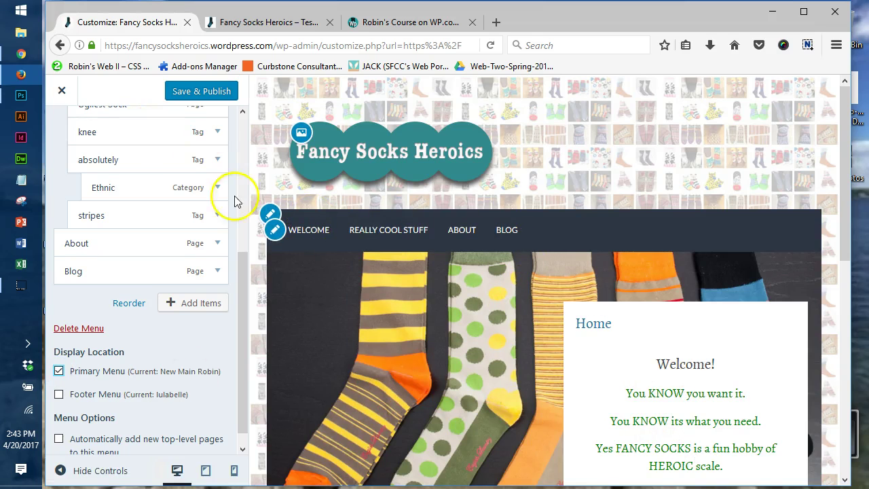
- Assign New Demo Menu to the Primary Menu display location again, then save and publish
{"action": "scroll", "coordinate": [233, 203], "scroll_direction": "up", "scroll_amount": 5}
{"action": "left_click", "coordinate": [63, 133]}
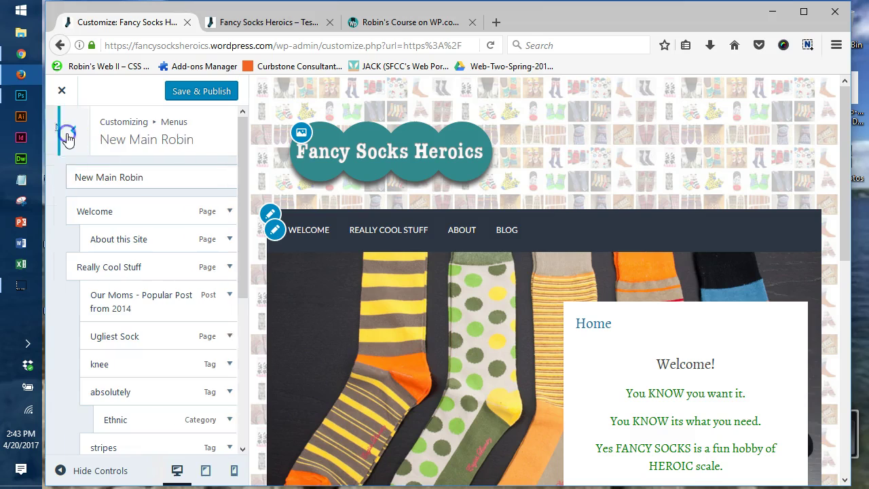
{"action": "left_click", "coordinate": [87, 313]}
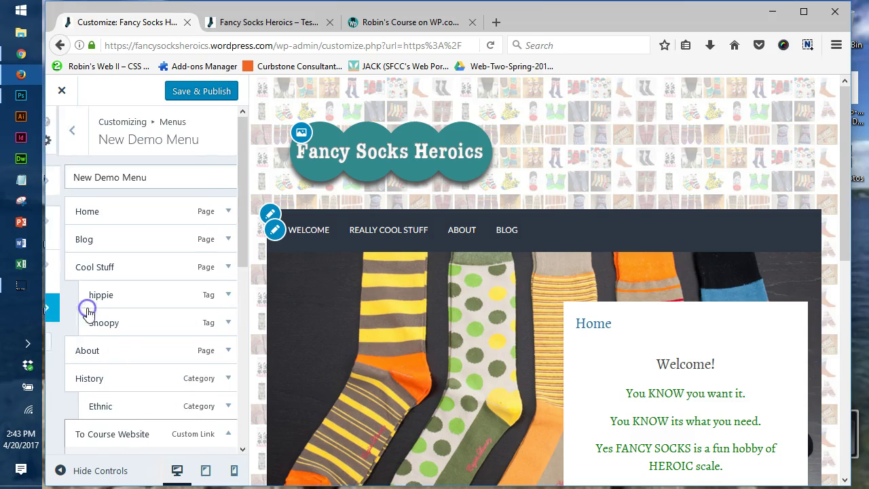
{"action": "scroll", "coordinate": [88, 309], "scroll_direction": "down", "scroll_amount": 5}
{"action": "scroll", "coordinate": [102, 311], "scroll_direction": "down", "scroll_amount": 1}
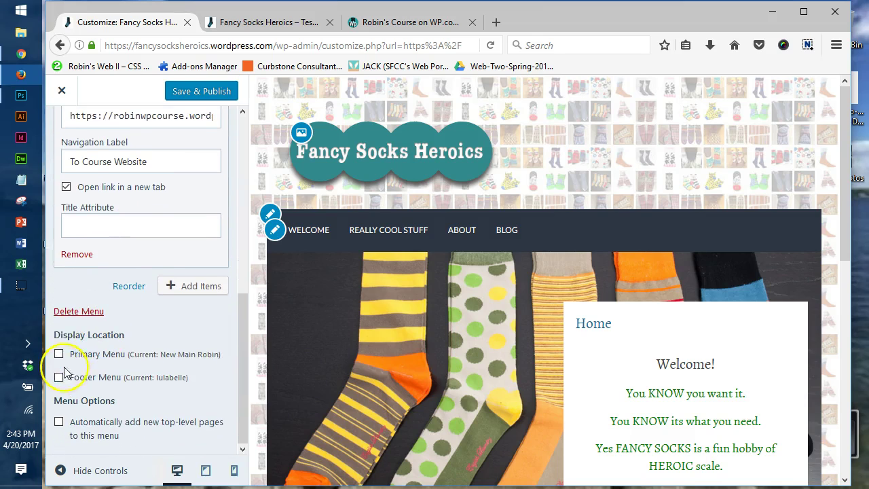
{"action": "left_click", "coordinate": [60, 357]}
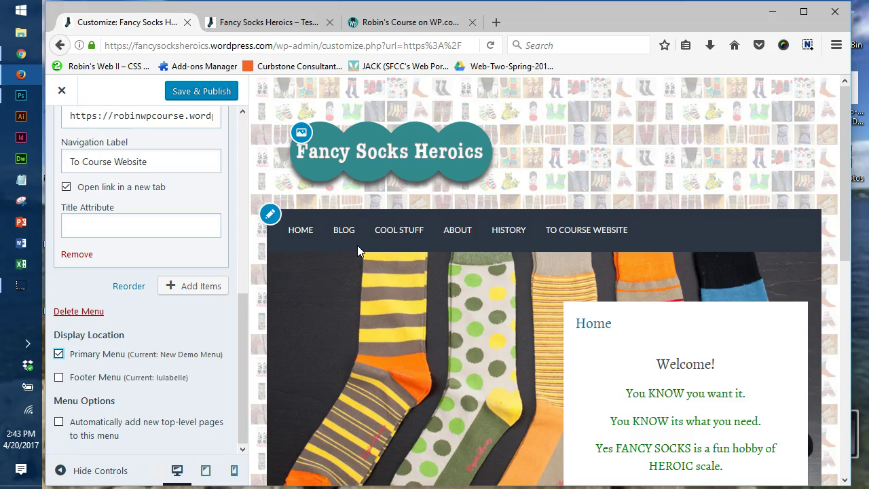
{"action": "left_click", "coordinate": [201, 94]}
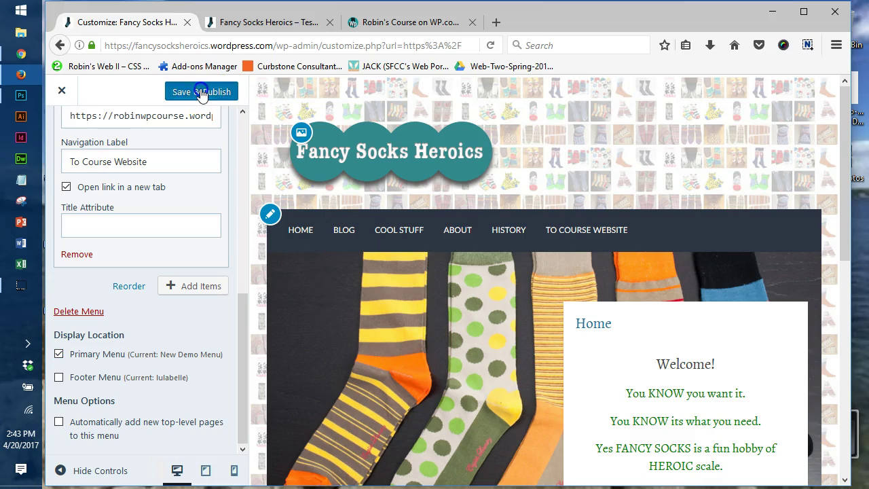